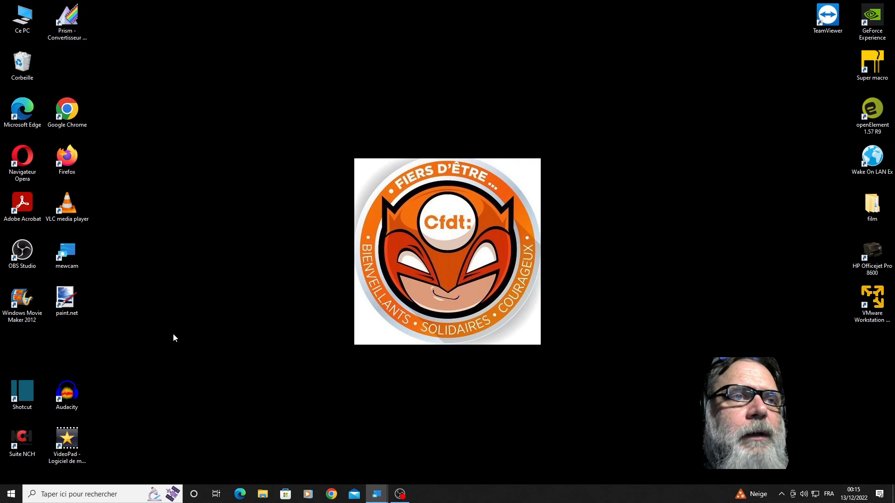
- Extract the compressed equipe archive in the Téléchargements folder to its default destination
{"action": "left_click", "coordinate": [268, 498]}
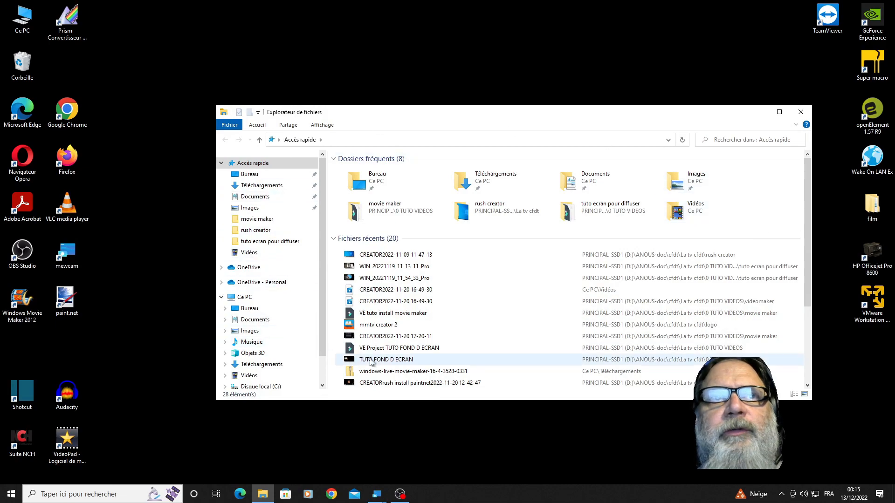
{"action": "left_click", "coordinate": [274, 190]}
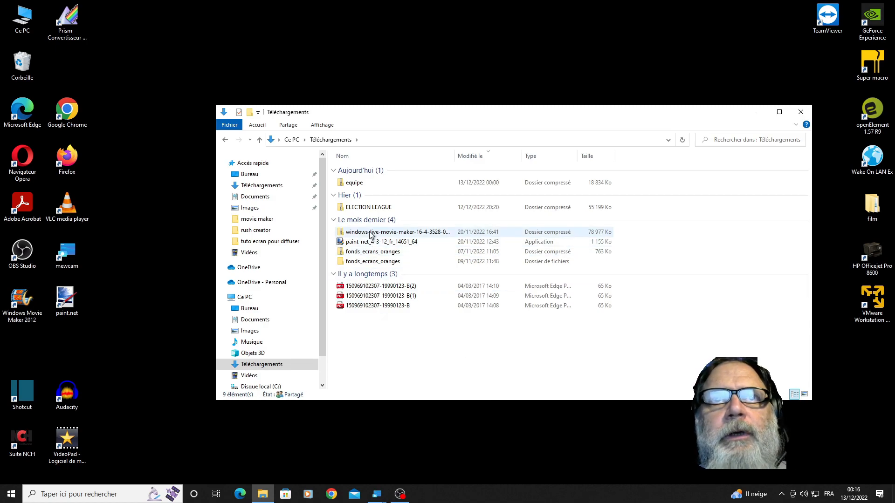
{"action": "right_click", "coordinate": [360, 184]}
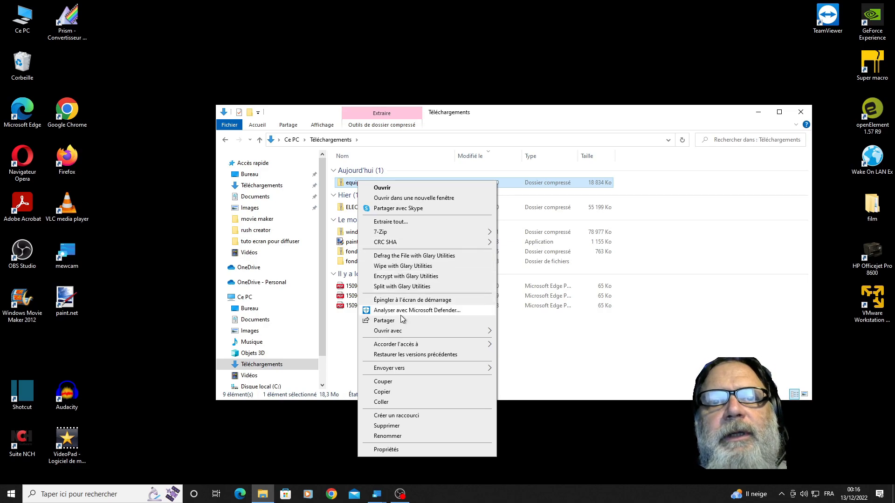
{"action": "left_click", "coordinate": [405, 222]}
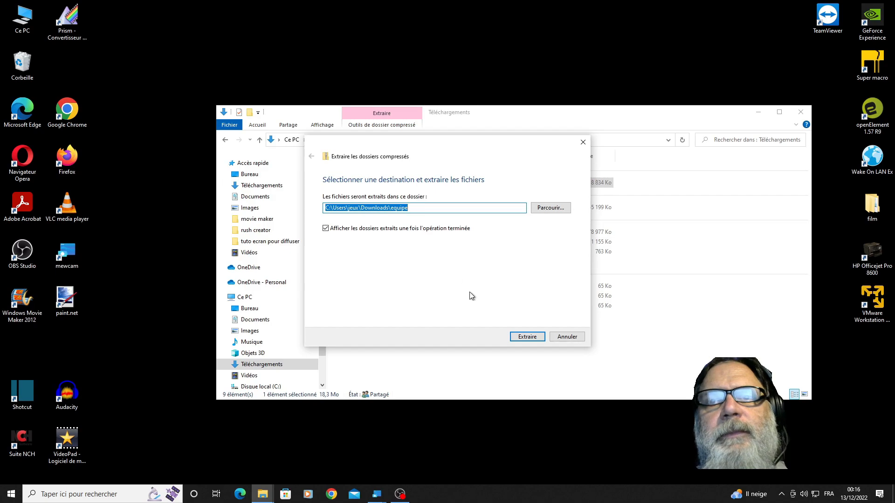
{"action": "left_click", "coordinate": [526, 339]}
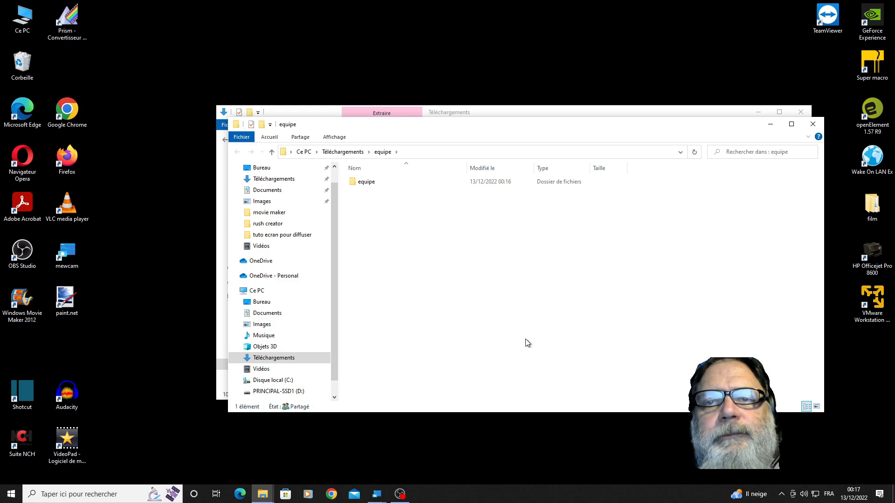
- Enter the extracted equipe subfolder, watch the EXEMPLE equipe video with Films et TV, and close the player
{"action": "double_click", "coordinate": [354, 183]}
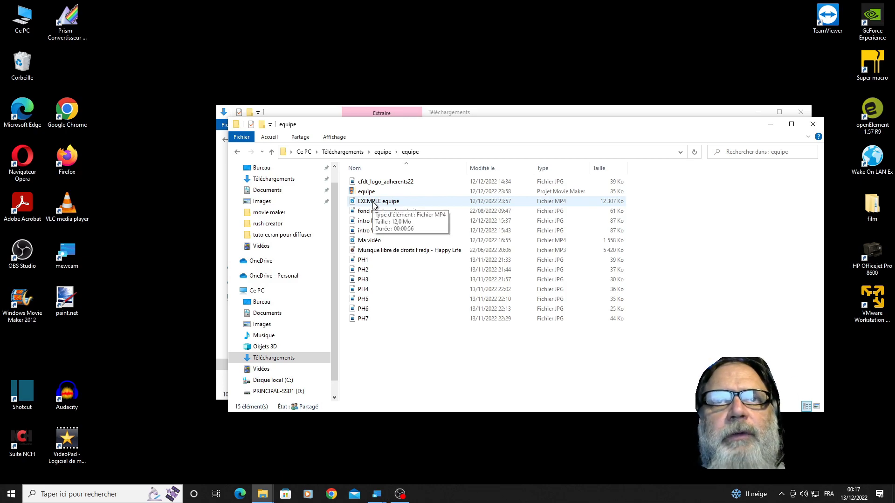
{"action": "left_click", "coordinate": [375, 205]}
{"action": "double_click", "coordinate": [374, 205]}
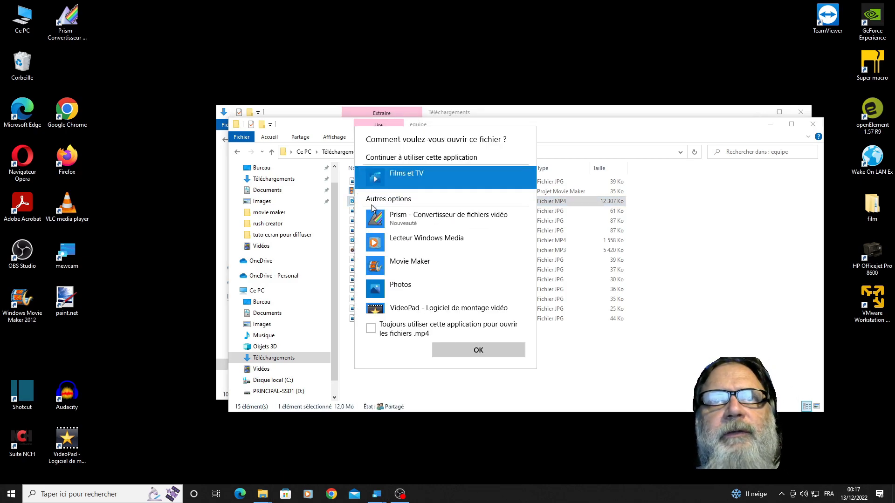
{"action": "left_click", "coordinate": [466, 349]}
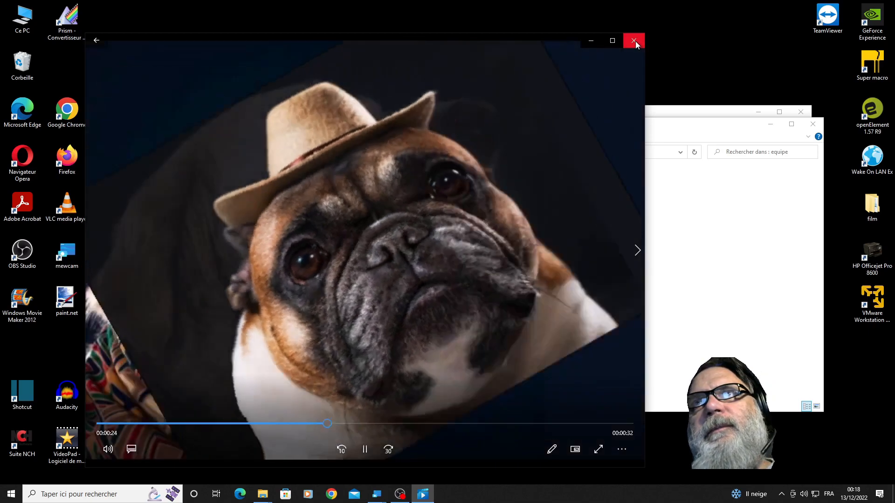
{"action": "left_click", "coordinate": [635, 41]}
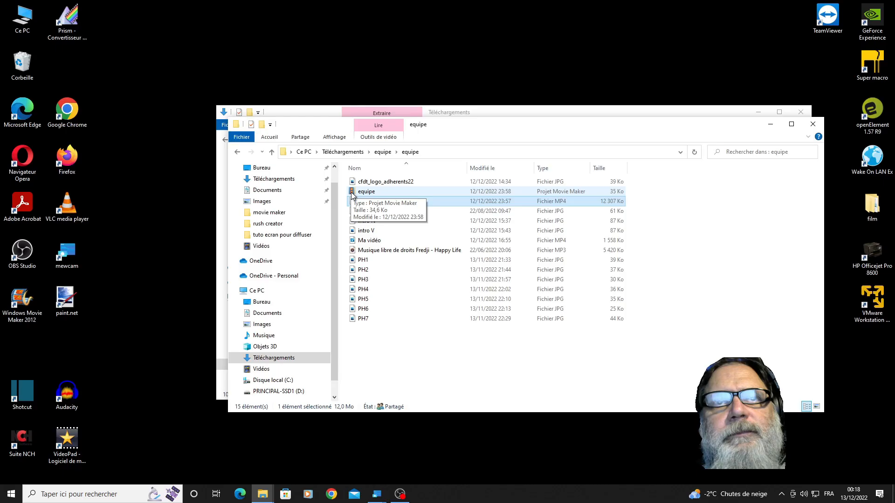
- Open the equipe project in Movie Maker and relink its missing PH1.jpg from Téléchargements\equipe\equipe
{"action": "left_click", "coordinate": [352, 194]}
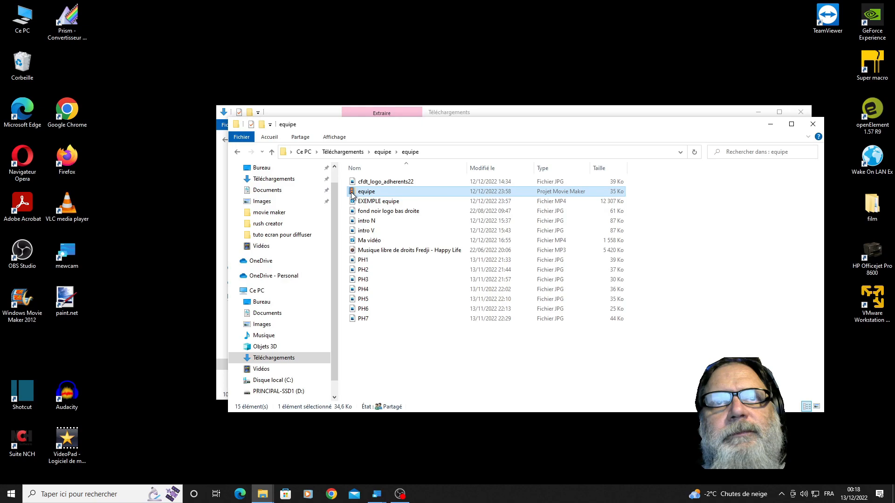
{"action": "double_click", "coordinate": [352, 194]}
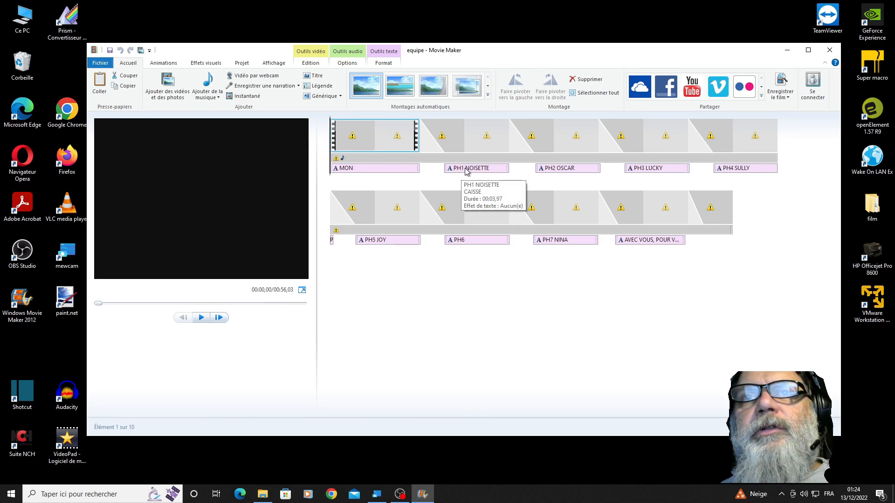
{"action": "left_click", "coordinate": [464, 141]}
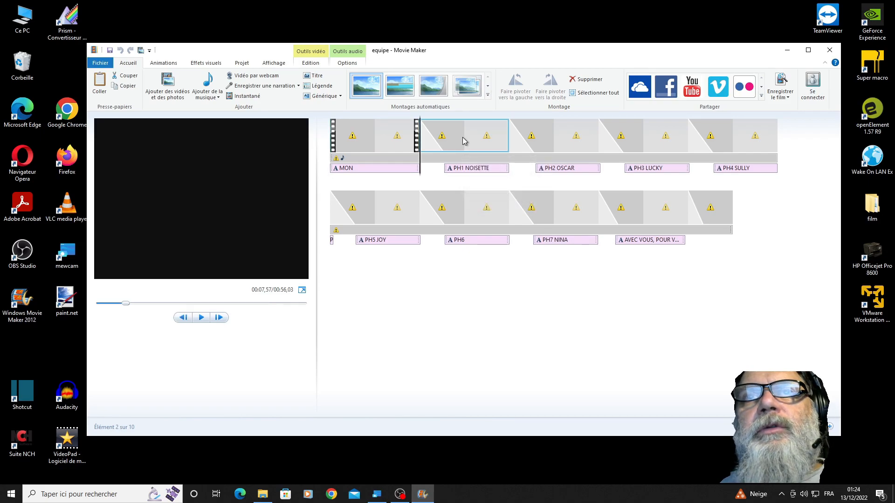
{"action": "double_click", "coordinate": [464, 141]}
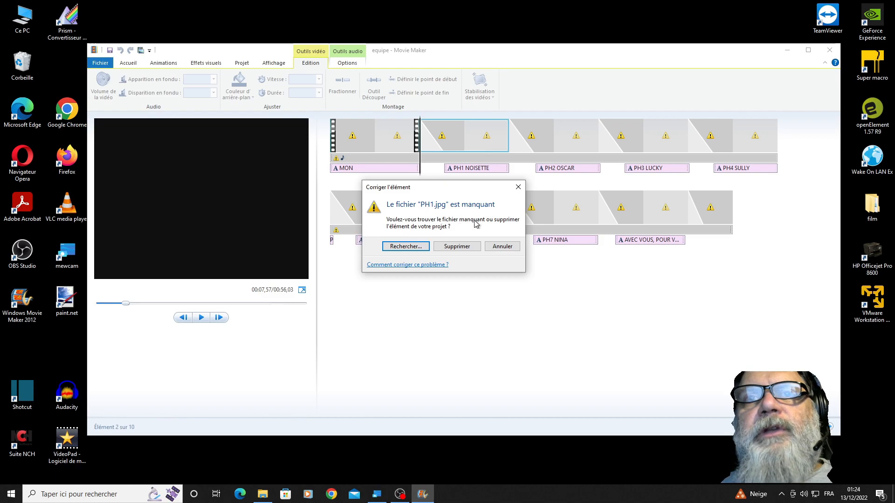
{"action": "left_click", "coordinate": [415, 246]}
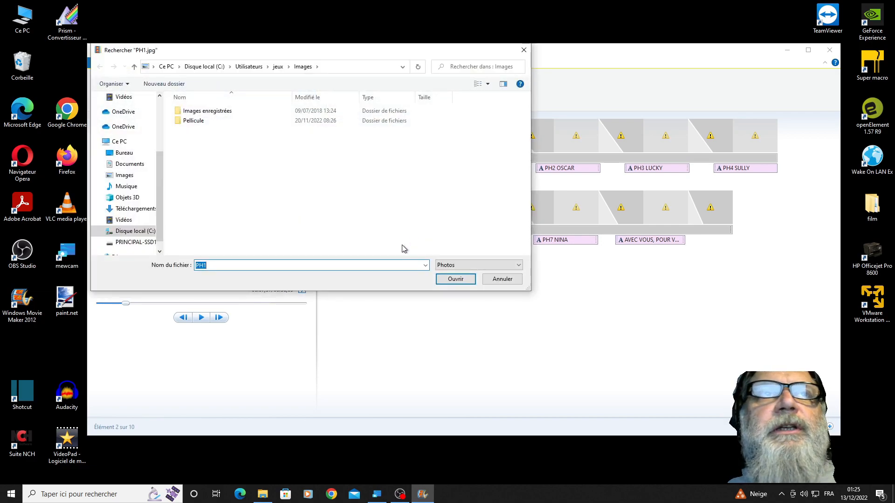
{"action": "left_click", "coordinate": [140, 211]}
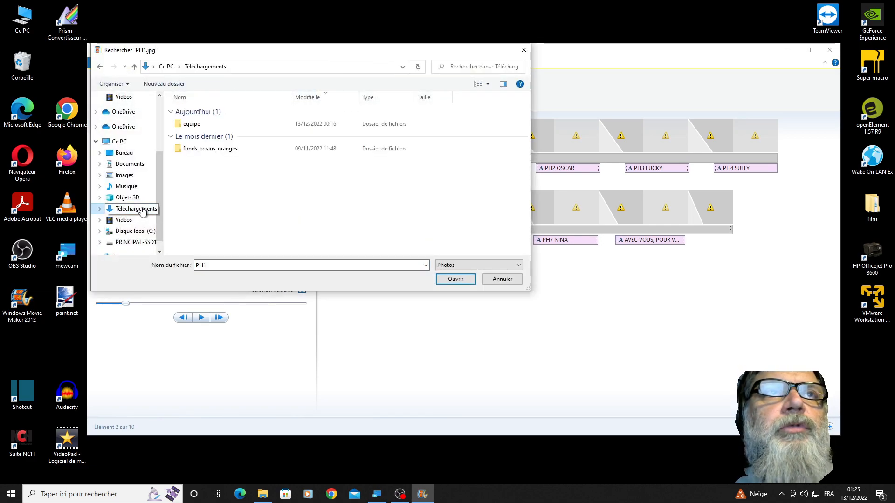
{"action": "double_click", "coordinate": [192, 124]}
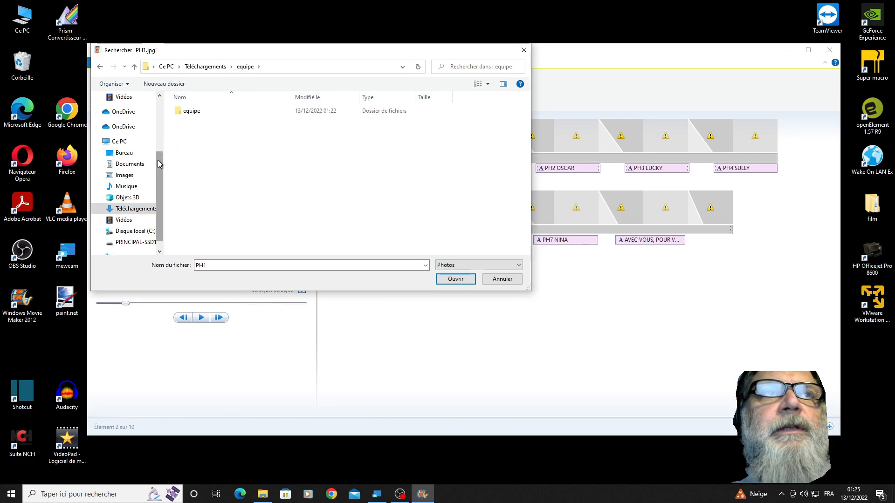
{"action": "double_click", "coordinate": [193, 113]}
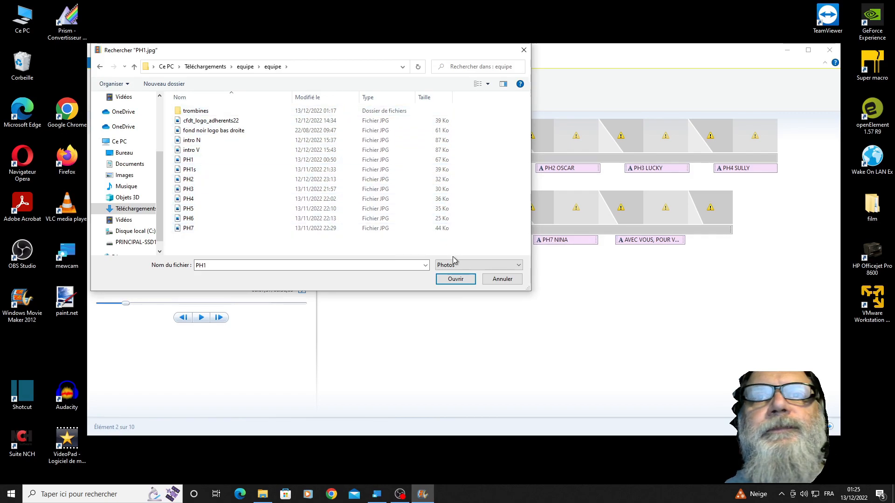
{"action": "left_click", "coordinate": [456, 279]}
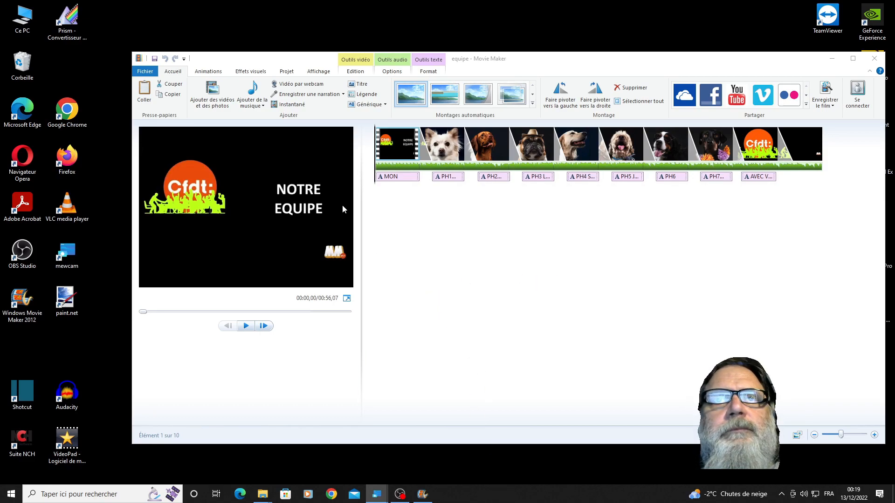
- Play the team video preview from the start and pause it on the PH3 clip
{"action": "left_click", "coordinate": [247, 326]}
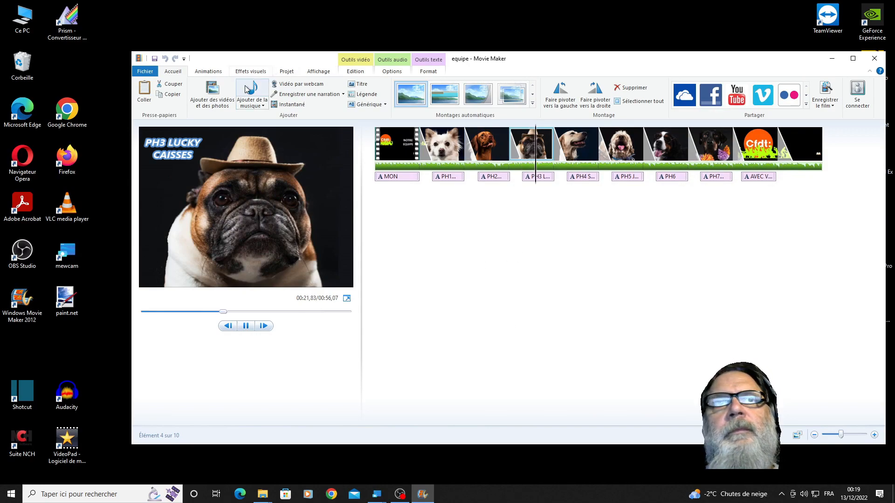
{"action": "left_click", "coordinate": [246, 326]}
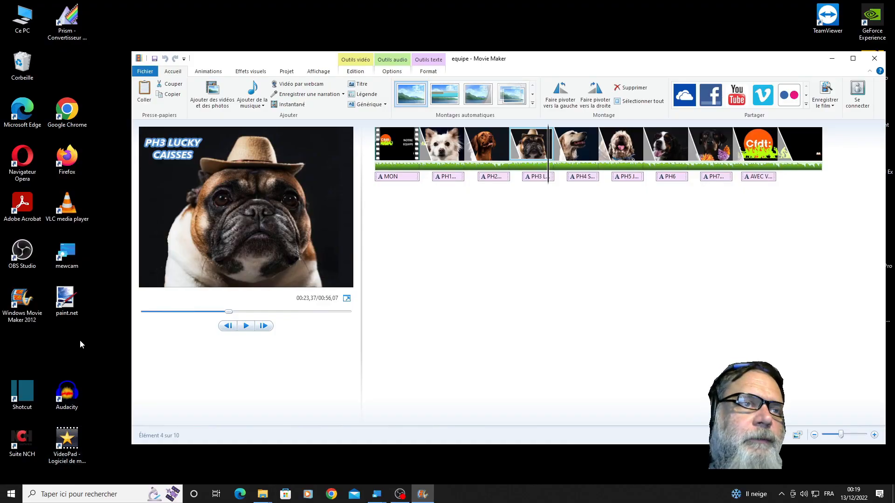
{"action": "double_click", "coordinate": [66, 298]}
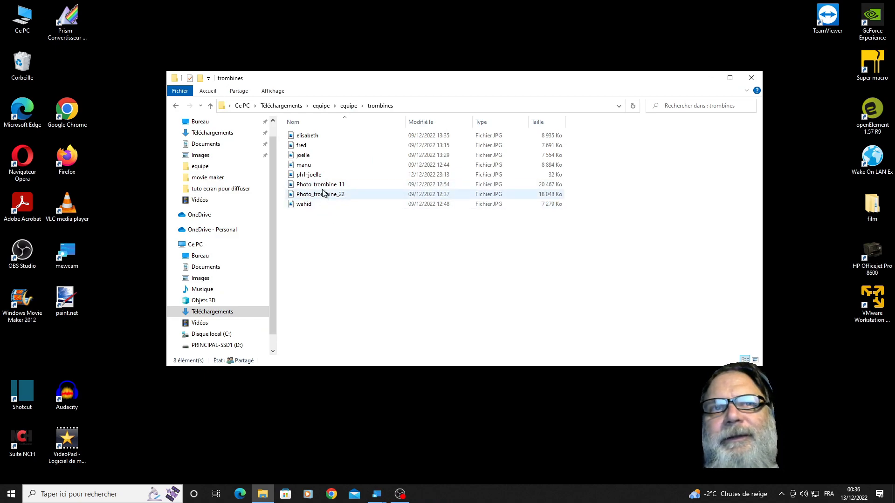
- View the Photo_trombine_11 image from the trombines folder and close the viewer
{"action": "mouse_move", "coordinate": [328, 187]}
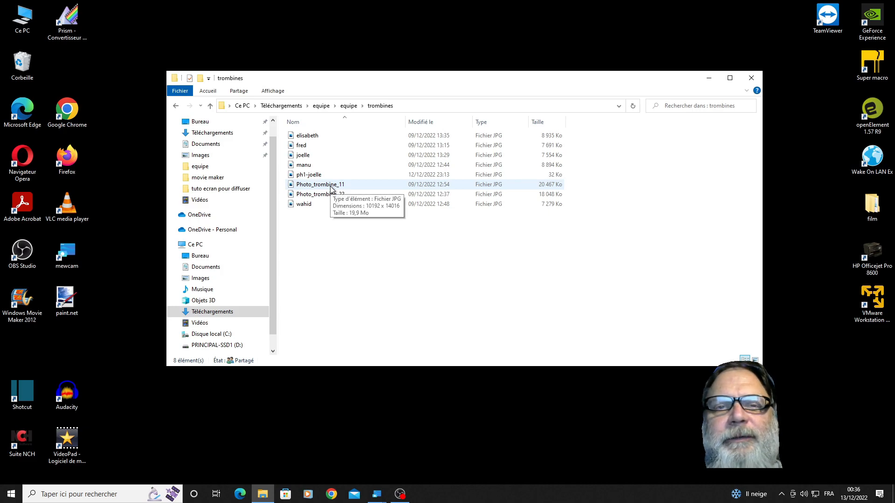
{"action": "double_click", "coordinate": [331, 185]}
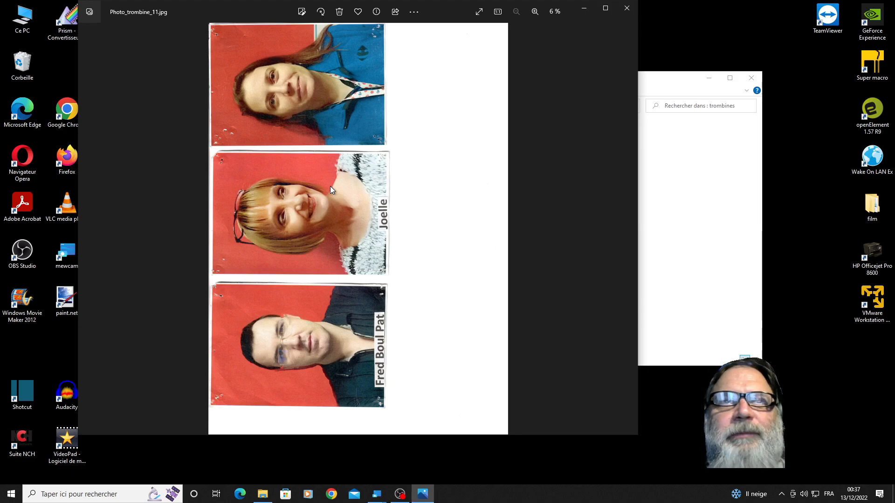
{"action": "left_click", "coordinate": [627, 13]}
- Start paint.net, enlarge its window leftward and upward, and move the Calques window higher
{"action": "double_click", "coordinate": [71, 305]}
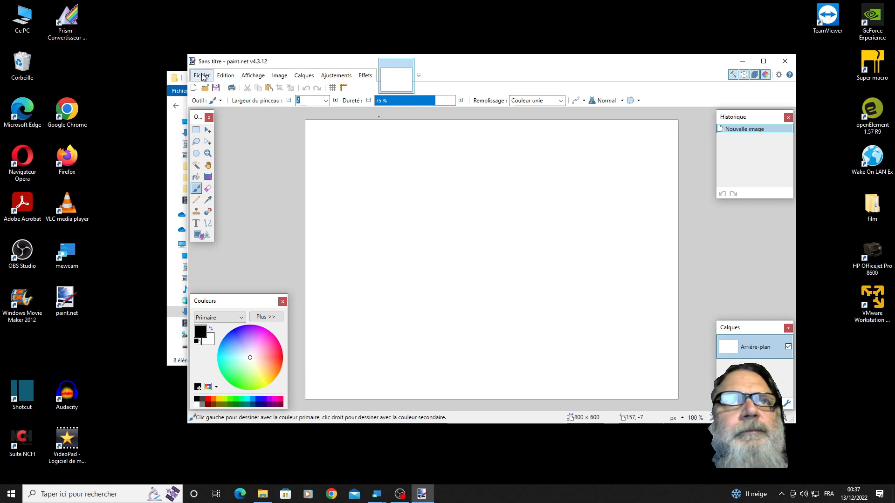
{"action": "left_click_drag", "start_coordinate": [188, 261], "coordinate": [86, 248]}
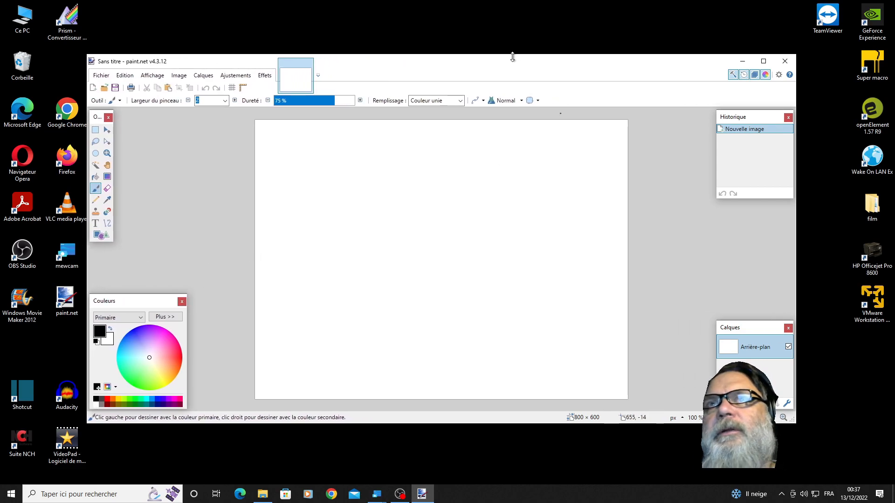
{"action": "left_click_drag", "start_coordinate": [516, 55], "coordinate": [518, 26]}
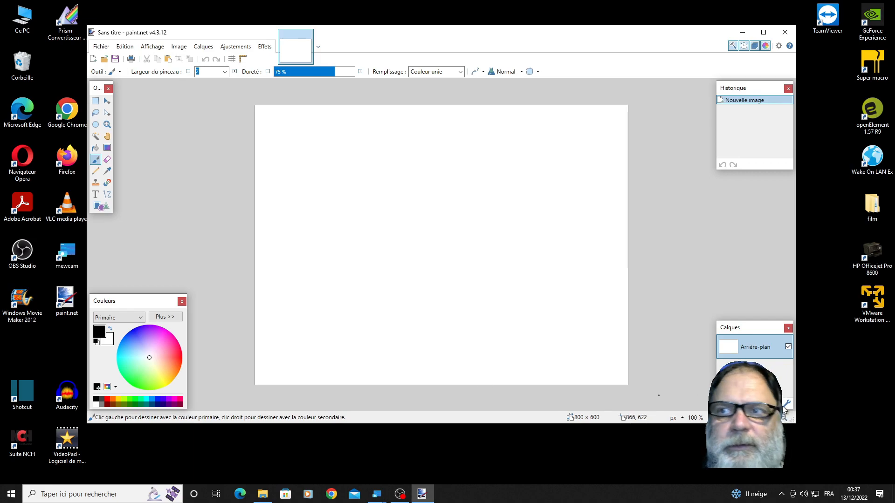
{"action": "left_click_drag", "start_coordinate": [734, 402], "coordinate": [787, 409]}
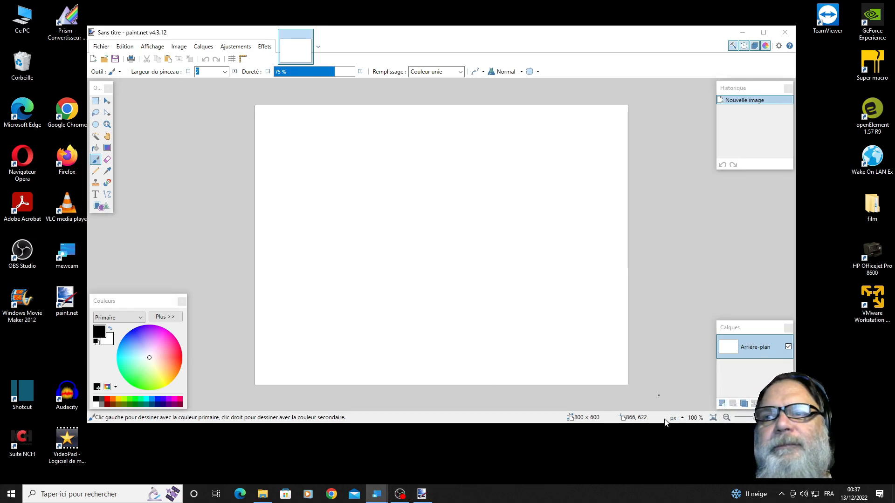
{"action": "left_click_drag", "start_coordinate": [749, 327], "coordinate": [740, 263]}
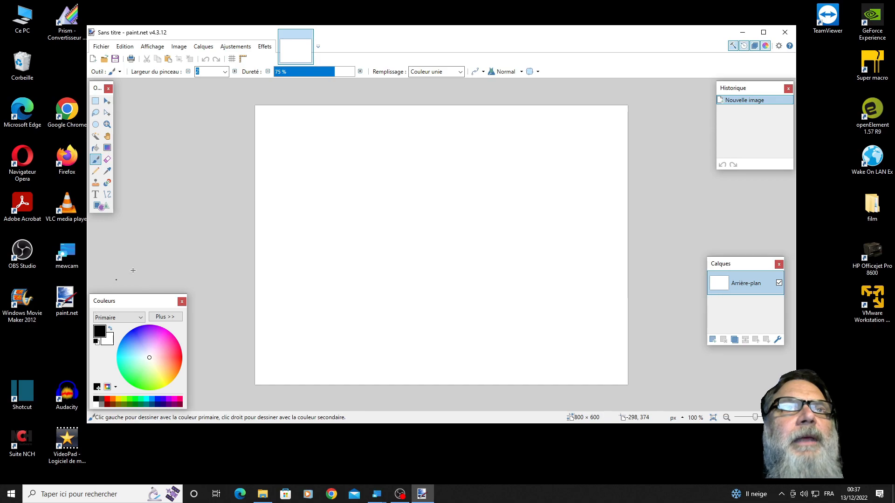
- Open the image Photo_trombine_11 from Téléchargements\equipe\equipe\trombines
{"action": "left_click", "coordinate": [101, 47]}
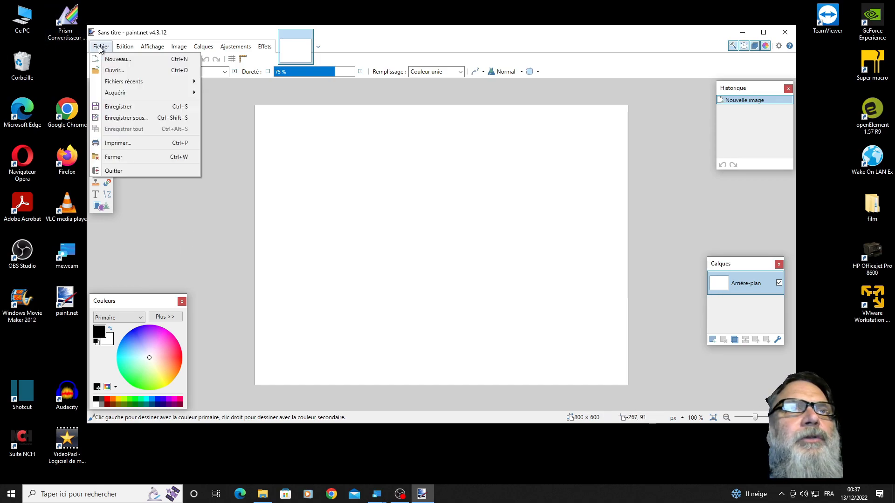
{"action": "left_click", "coordinate": [113, 70]}
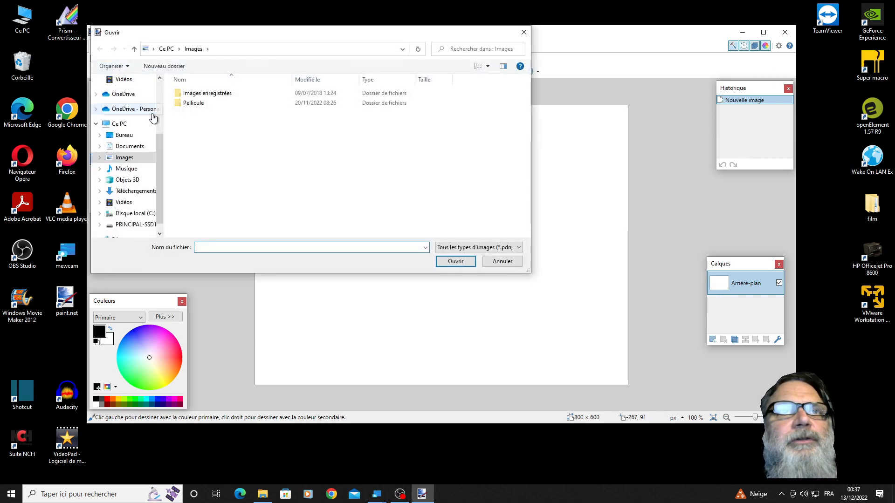
{"action": "left_click", "coordinate": [126, 194]}
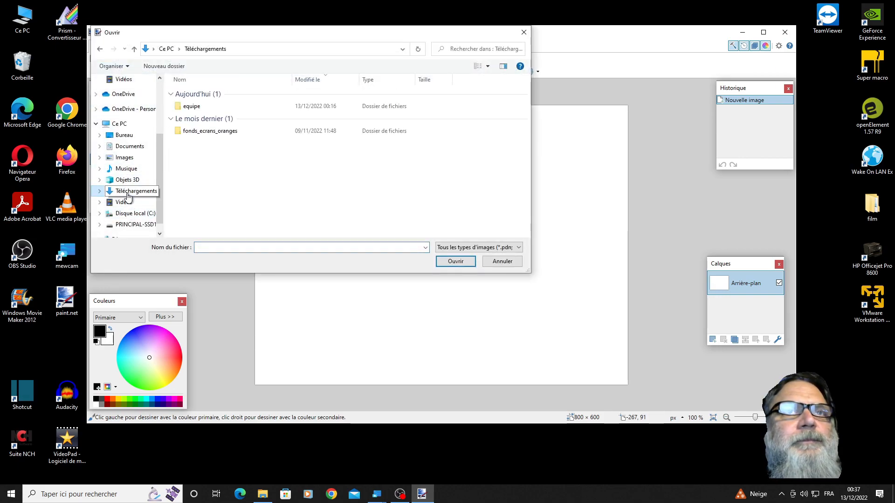
{"action": "double_click", "coordinate": [189, 107]}
{"action": "left_click", "coordinate": [181, 94]}
{"action": "double_click", "coordinate": [181, 94]}
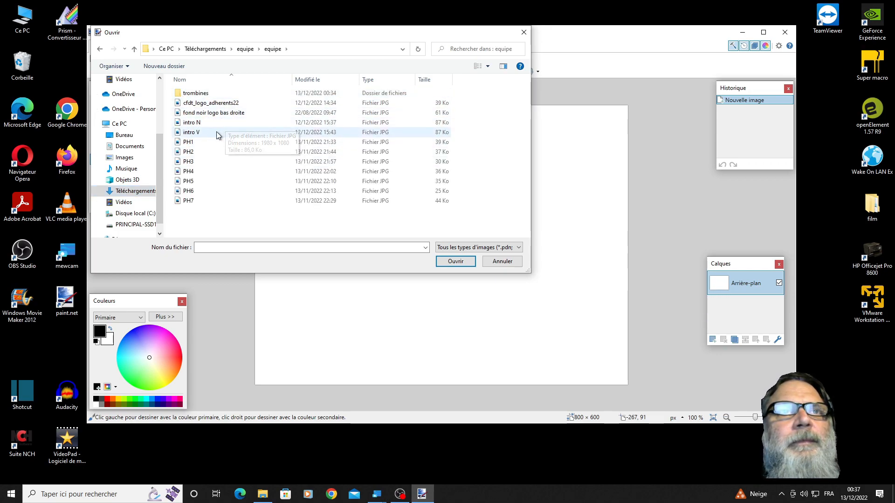
{"action": "double_click", "coordinate": [196, 94]}
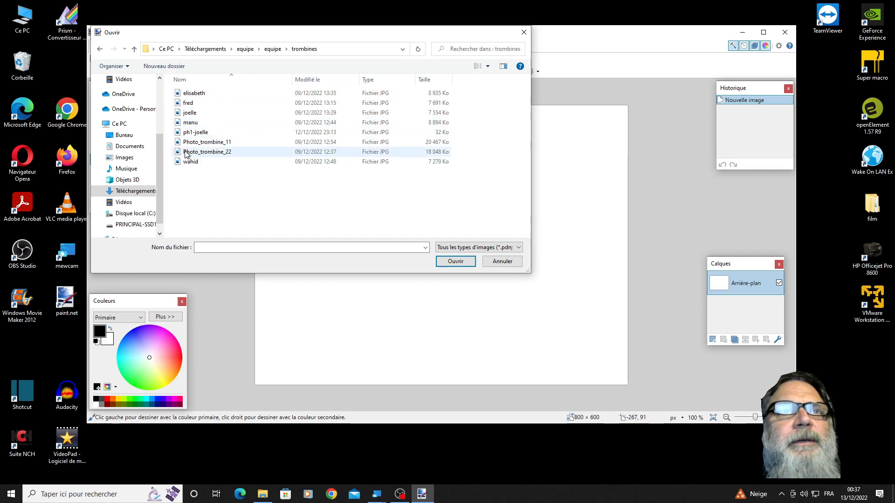
{"action": "double_click", "coordinate": [202, 143]}
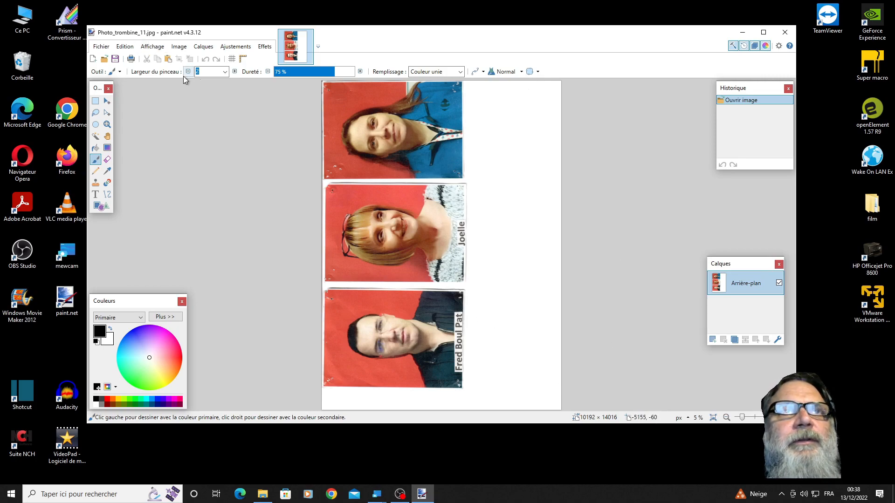
- Rotate the whole image 90° to the right so the three portraits stand upright
{"action": "left_click", "coordinate": [179, 47]}
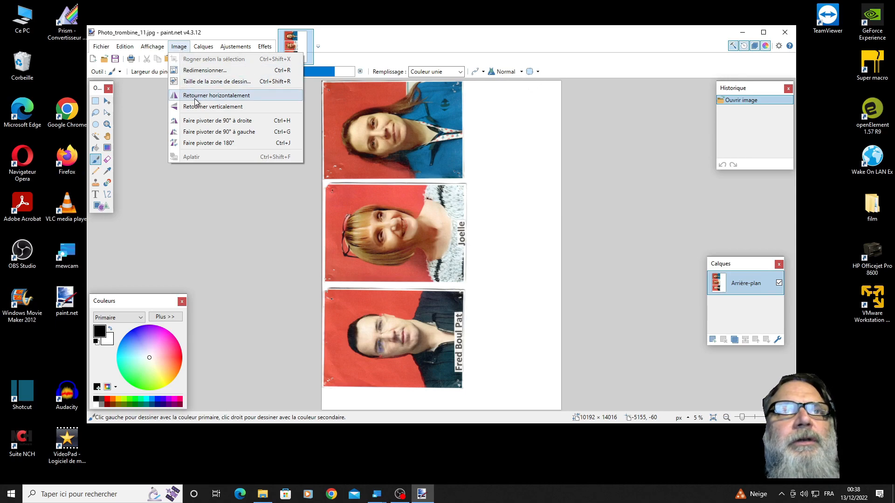
{"action": "left_click", "coordinate": [207, 122]}
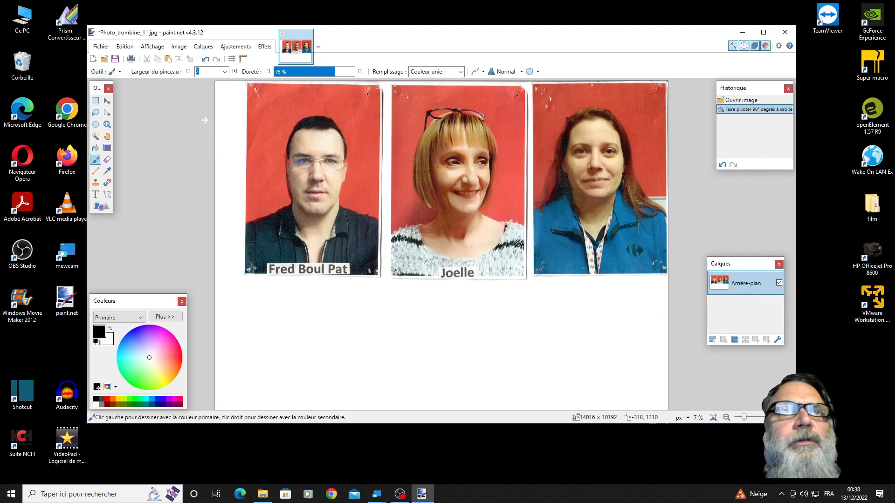
{"action": "left_click", "coordinate": [178, 46]}
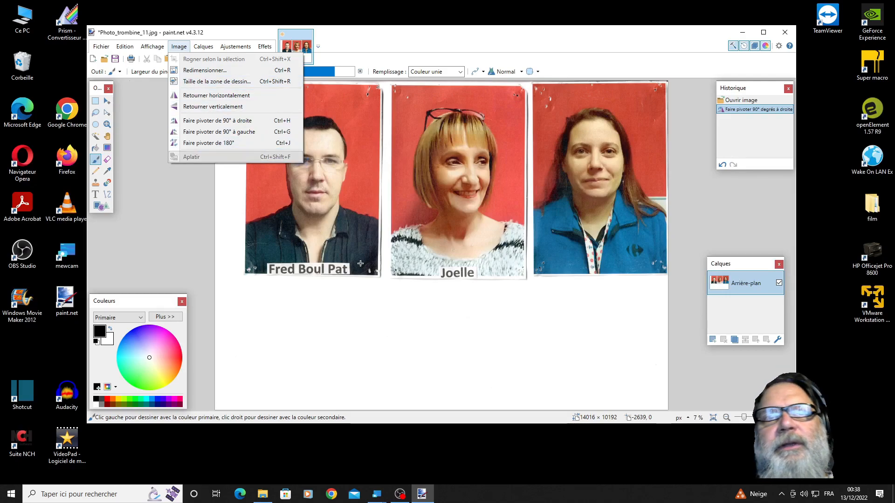
{"action": "left_click", "coordinate": [223, 211]}
{"action": "left_click", "coordinate": [224, 210]}
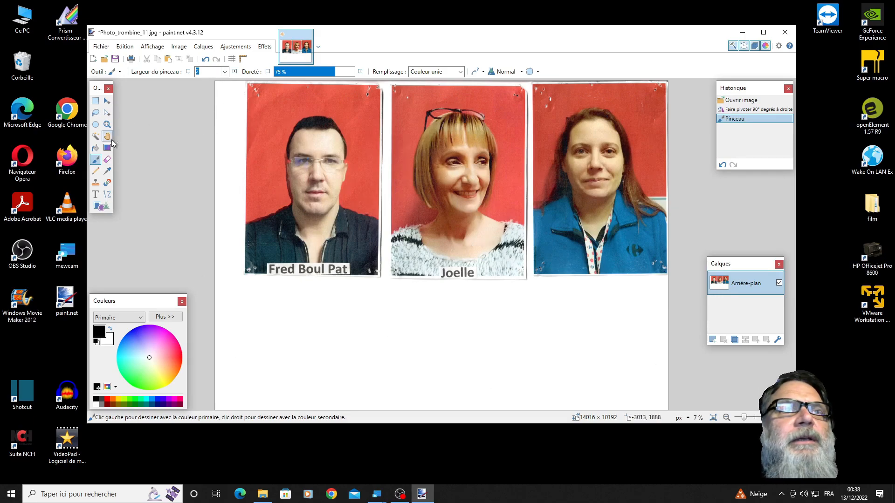
- Crop the image to a rectangular selection of about 3894 × 5422 pixels around the middle portrait, leaving out its border and name label
{"action": "left_click", "coordinate": [95, 101]}
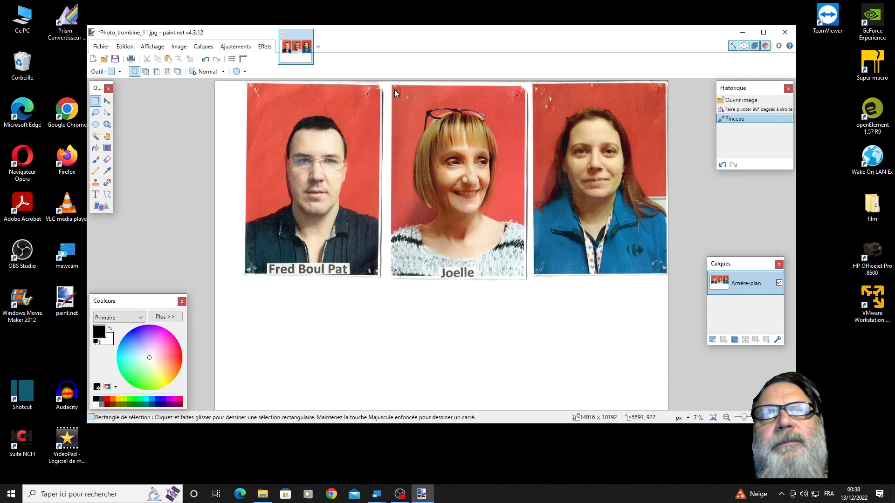
{"action": "left_click", "coordinate": [394, 89]}
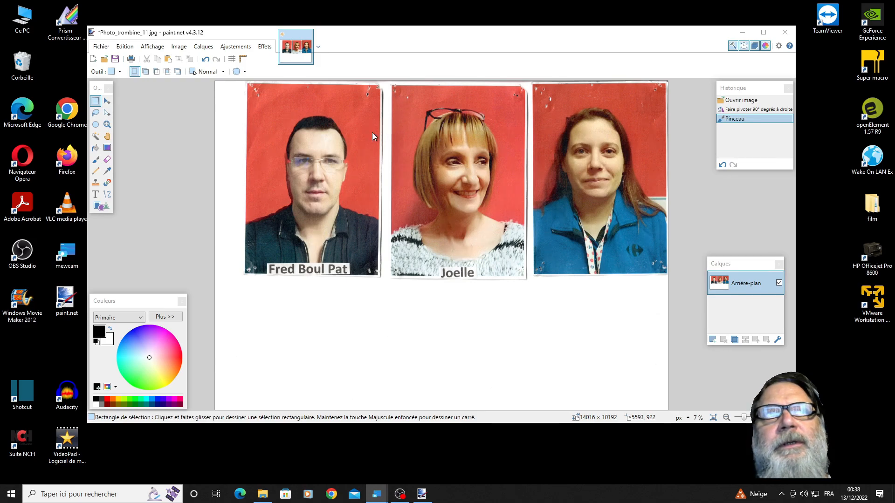
{"action": "left_click", "coordinate": [96, 102]}
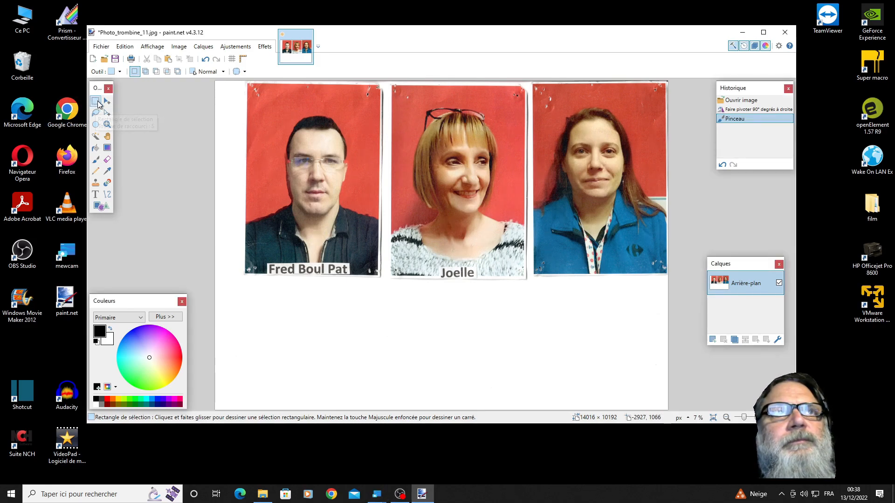
{"action": "left_click", "coordinate": [399, 86]}
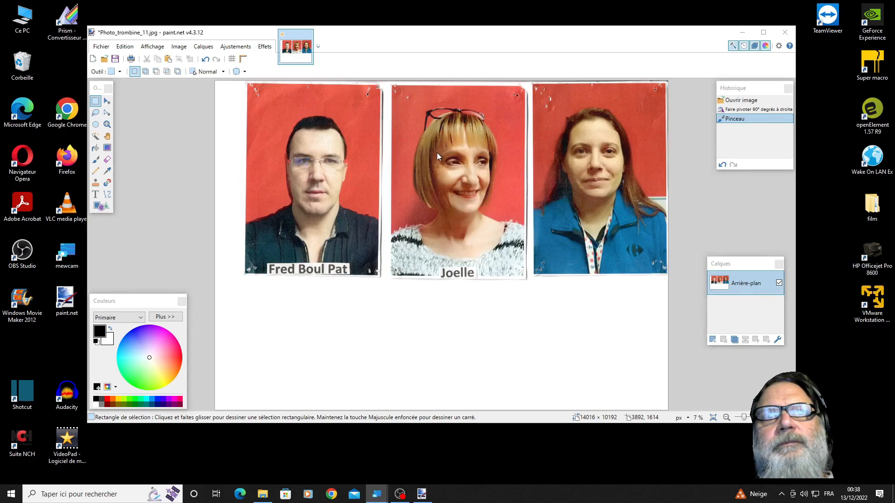
{"action": "left_click", "coordinate": [436, 398]}
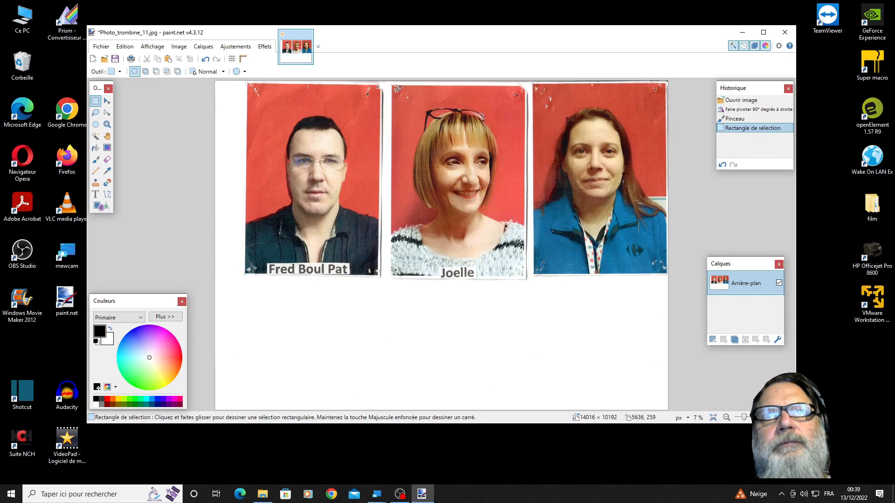
{"action": "left_click_drag", "start_coordinate": [396, 90], "coordinate": [522, 266]}
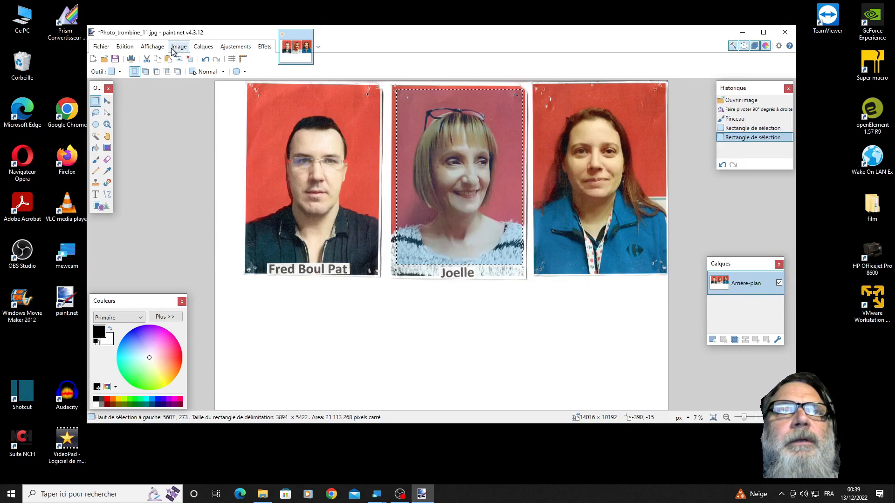
{"action": "left_click", "coordinate": [125, 47]}
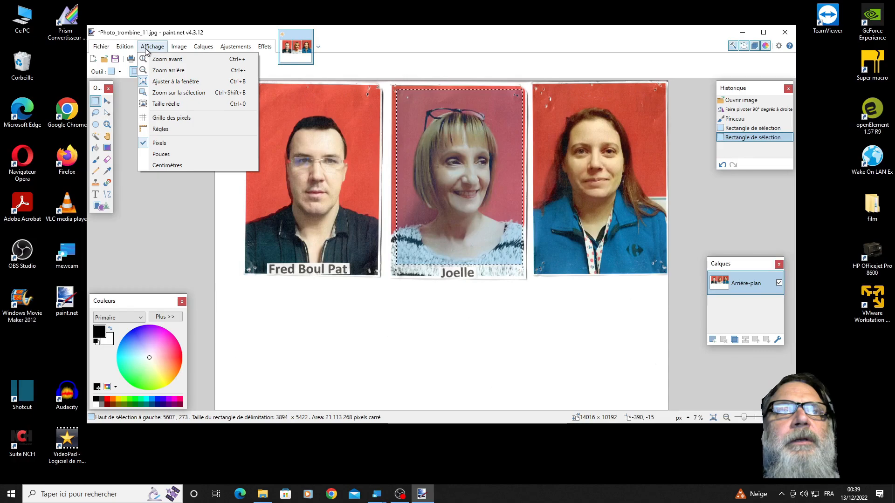
{"action": "mouse_move", "coordinate": [177, 49]}
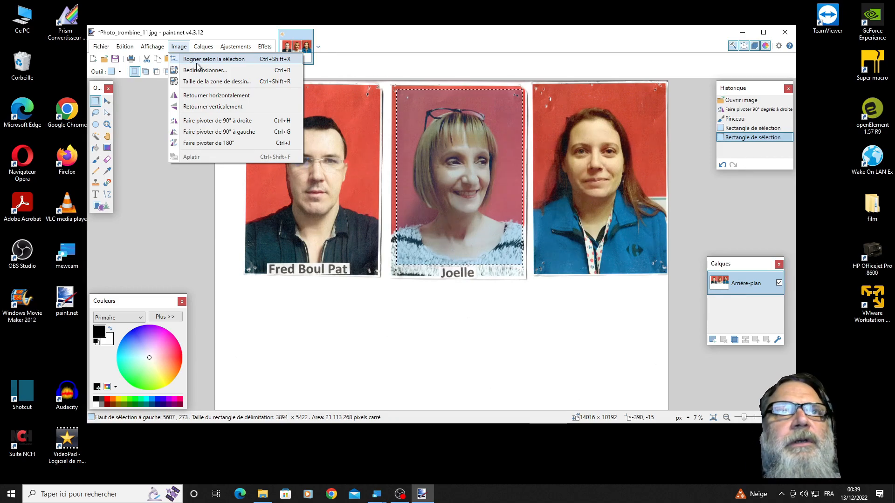
{"action": "left_click", "coordinate": [194, 60]}
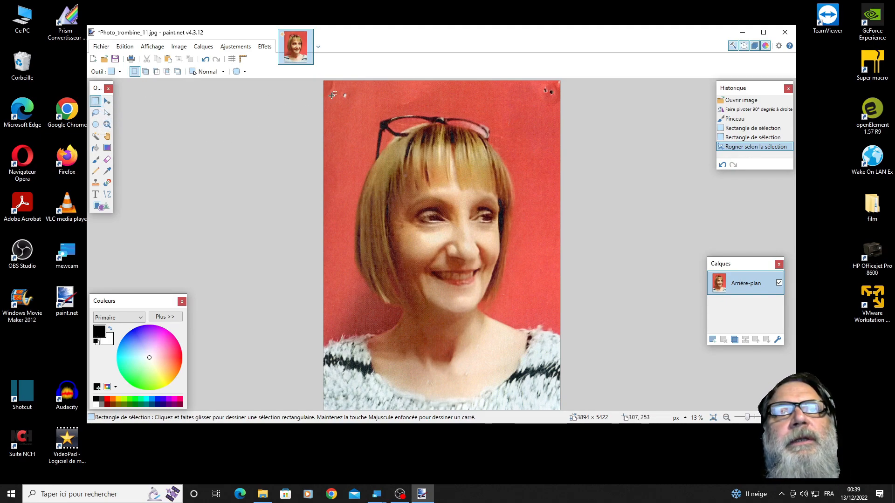
- Cover the pin holes in the portrait's upper-left corner with a copied red background patch, widened to about 491 × 422 pixels, and deselect it
{"action": "left_click_drag", "start_coordinate": [354, 85], "coordinate": [372, 110]}
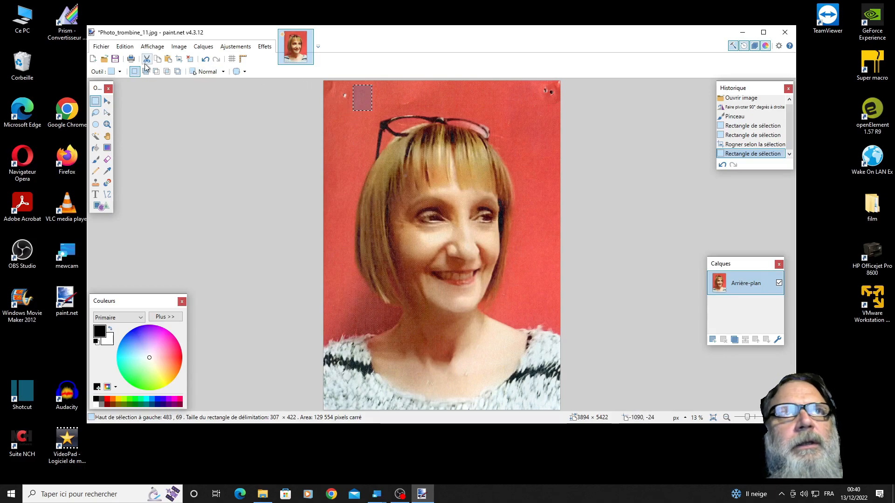
{"action": "left_click", "coordinate": [130, 49]}
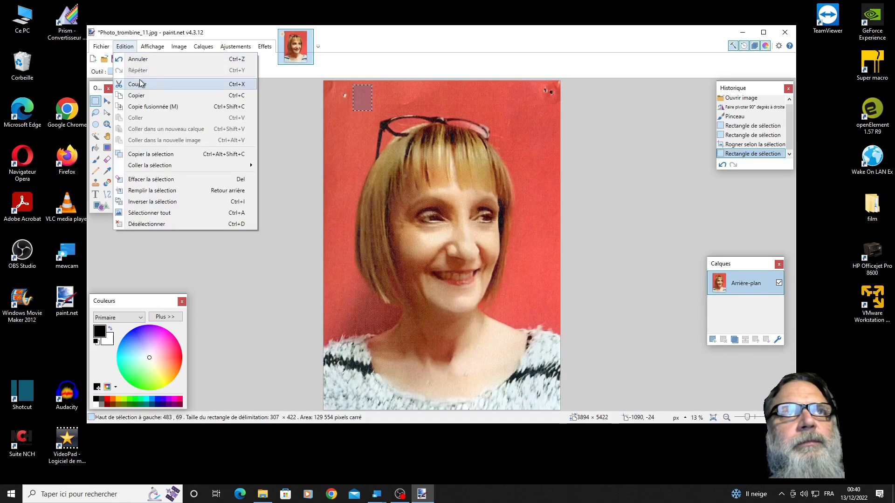
{"action": "left_click", "coordinate": [145, 96]}
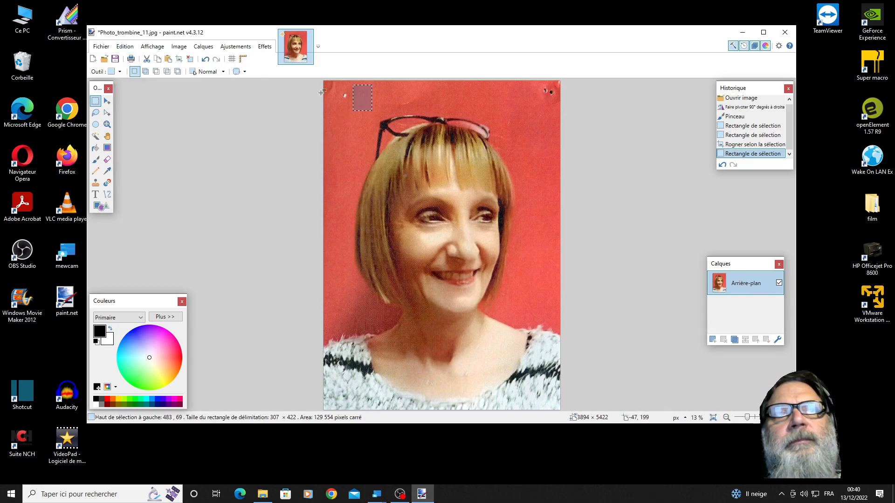
{"action": "left_click", "coordinate": [125, 47]}
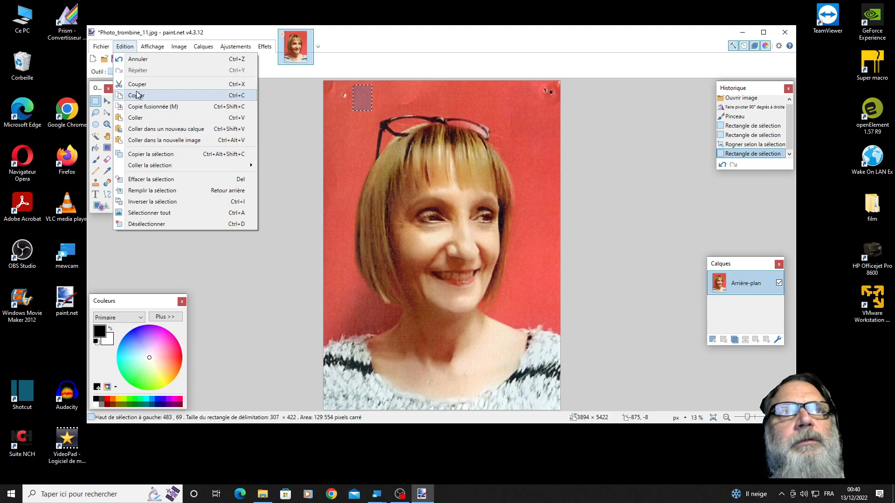
{"action": "left_click", "coordinate": [143, 119]}
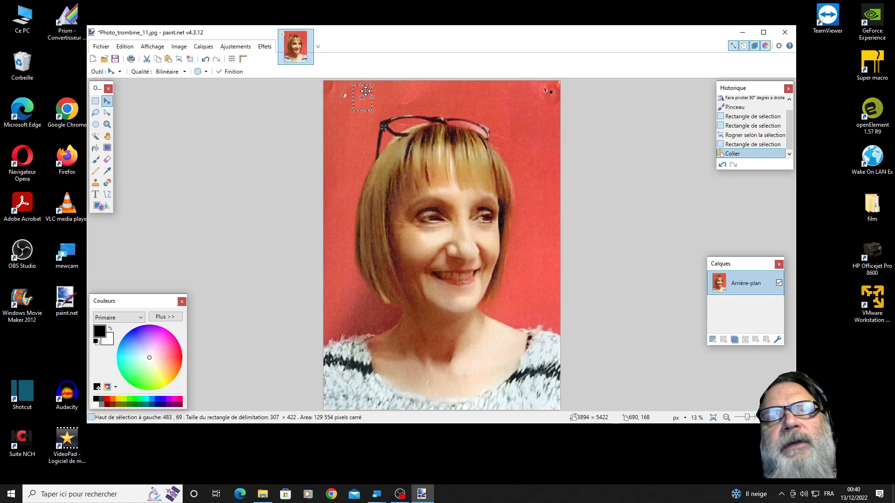
{"action": "left_click_drag", "start_coordinate": [365, 91], "coordinate": [347, 86]}
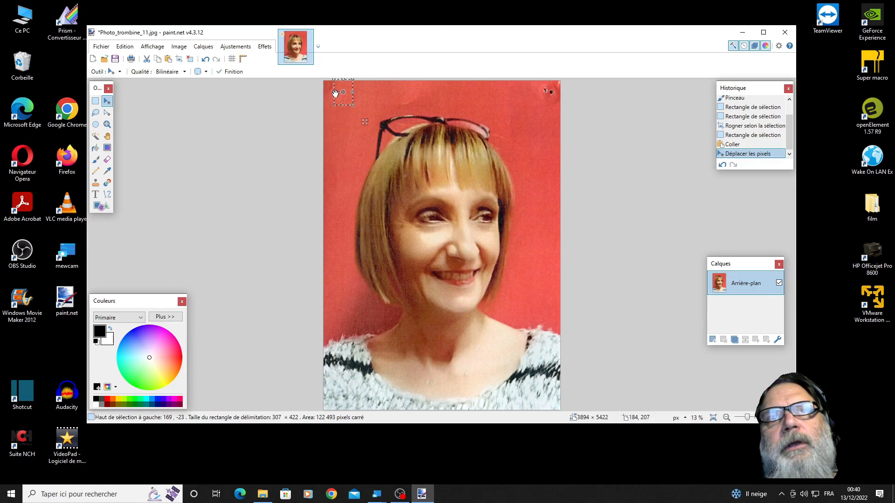
{"action": "left_click_drag", "start_coordinate": [332, 96], "coordinate": [323, 97]}
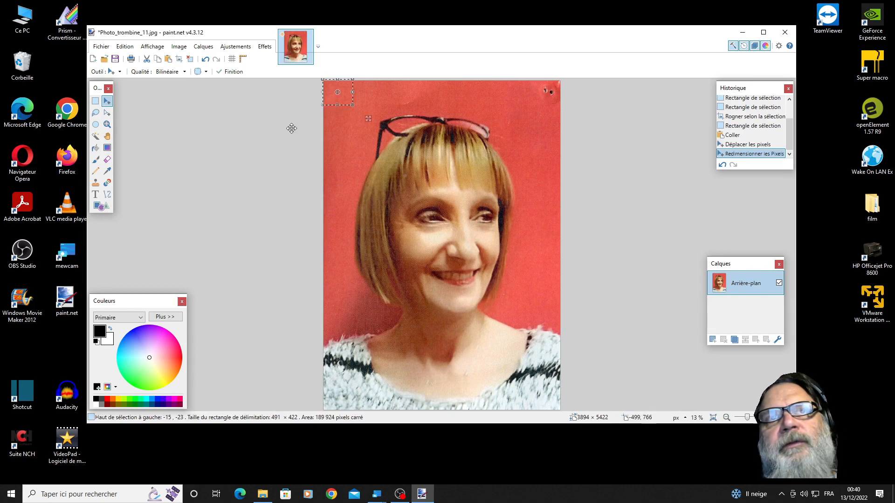
{"action": "left_click", "coordinate": [337, 136]}
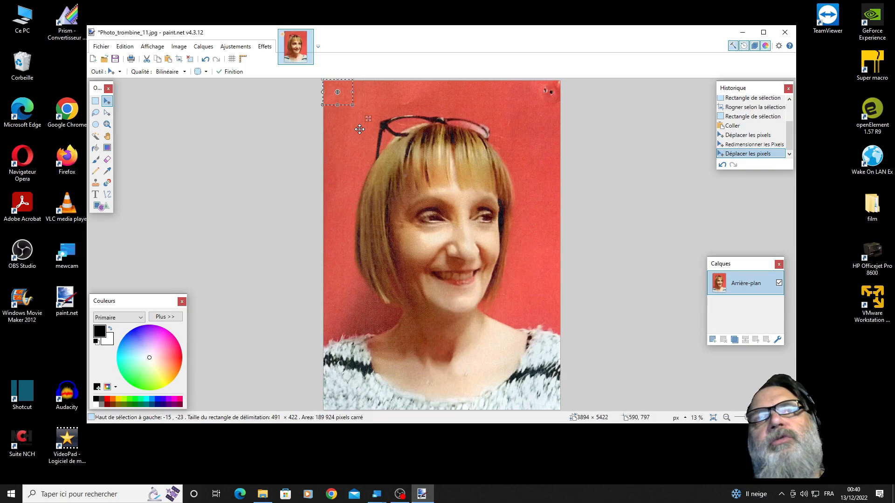
{"action": "key", "text": "ctrl+d"}
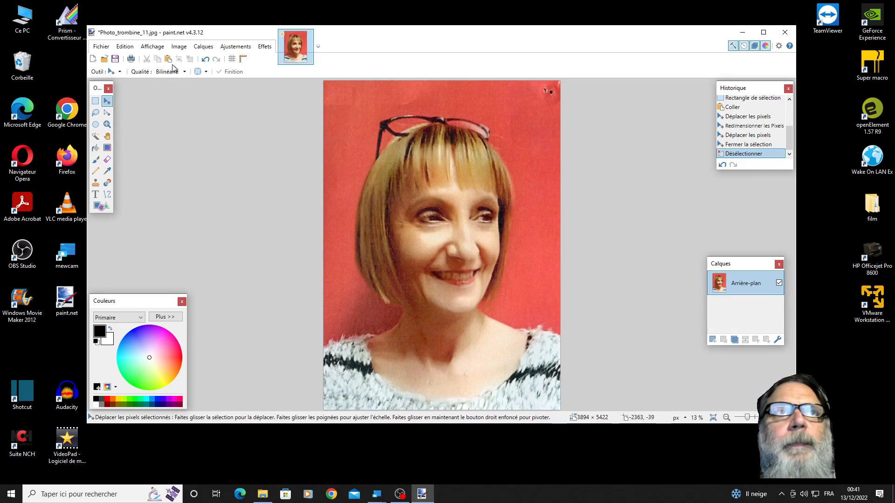
- Cover the pin holes in the portrait's upper-right corner with a copied red background patch, stretched to about 423 × 383 pixels, and deselect it
{"action": "left_click", "coordinate": [96, 101]}
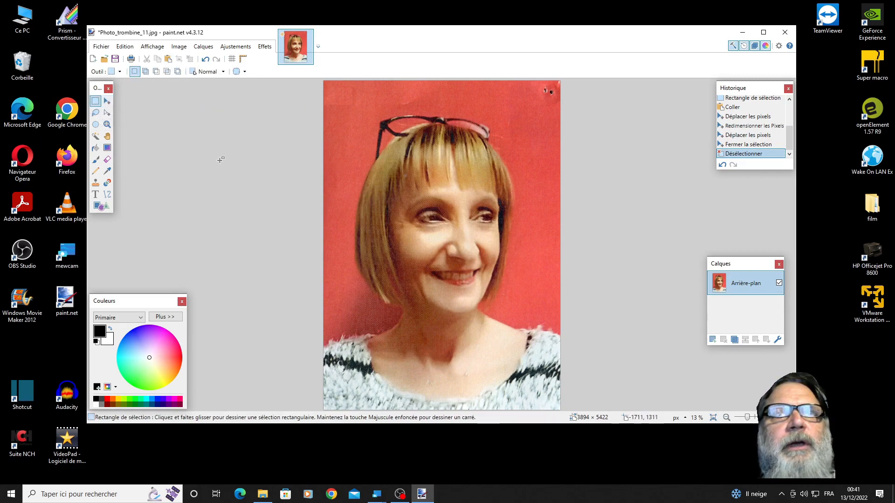
{"action": "left_click_drag", "start_coordinate": [516, 85], "coordinate": [537, 105]}
{"action": "left_click_drag", "start_coordinate": [538, 106], "coordinate": [542, 107]}
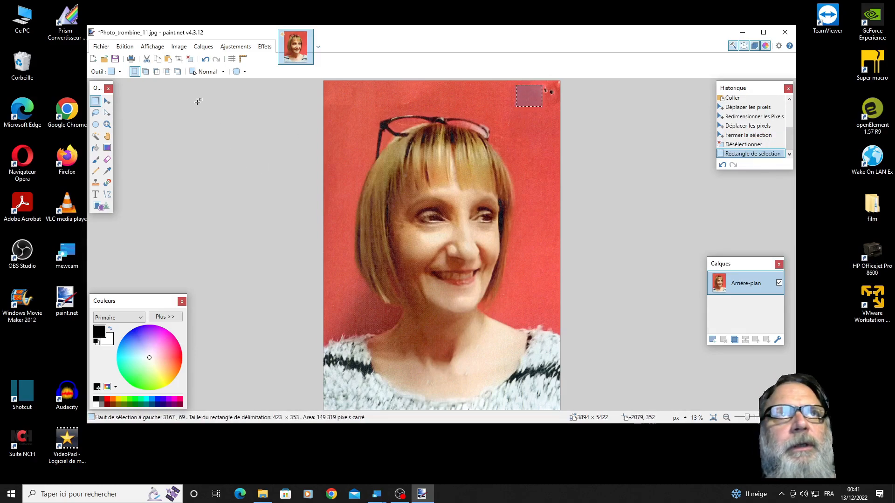
{"action": "left_click", "coordinate": [125, 47]}
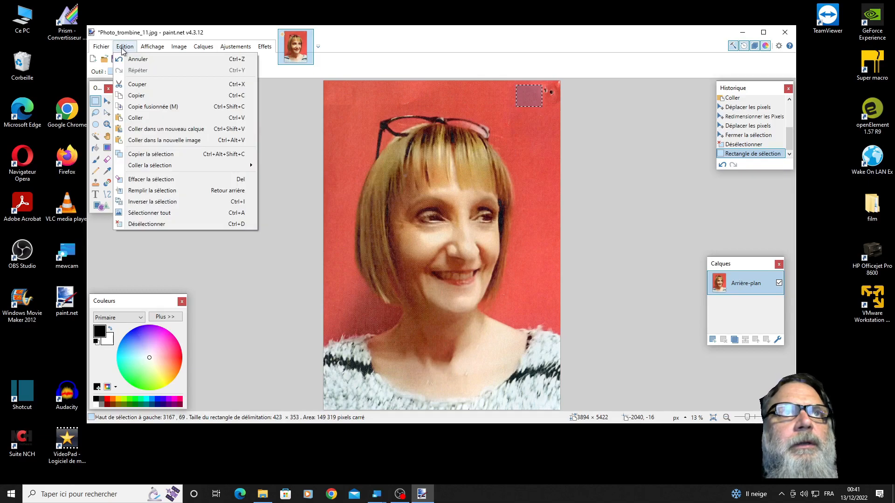
{"action": "left_click", "coordinate": [141, 97]}
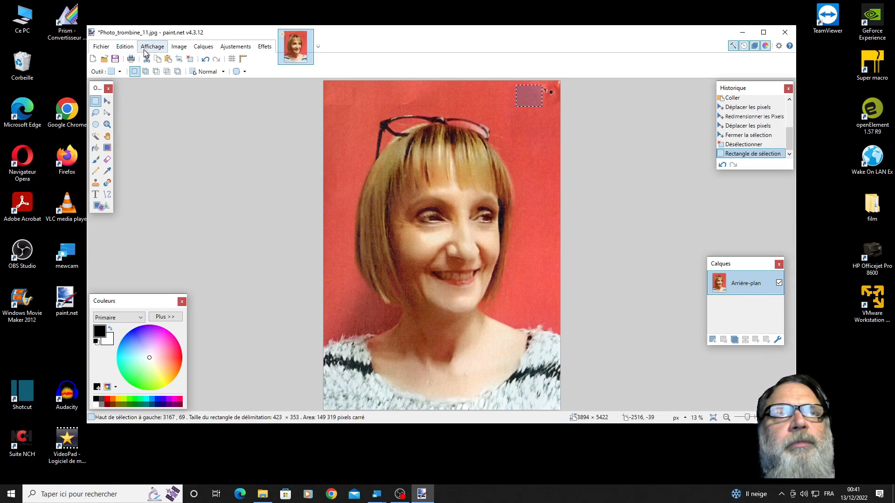
{"action": "left_click", "coordinate": [127, 47]}
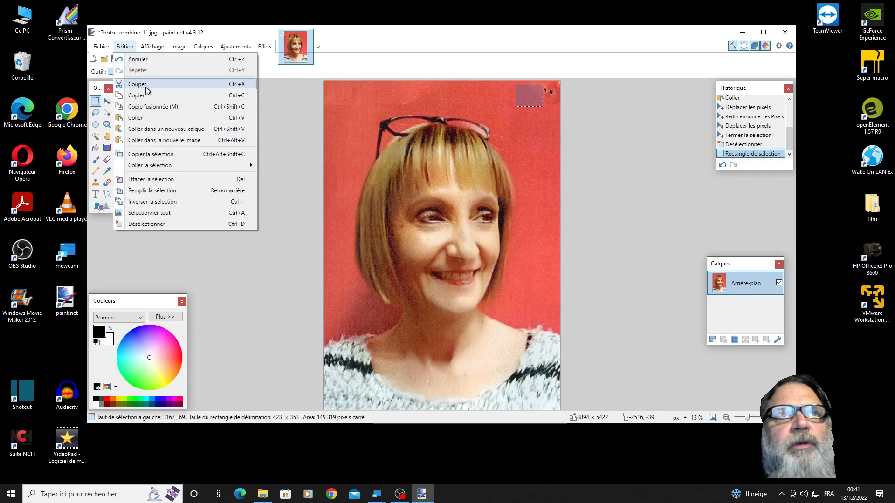
{"action": "left_click", "coordinate": [152, 117]}
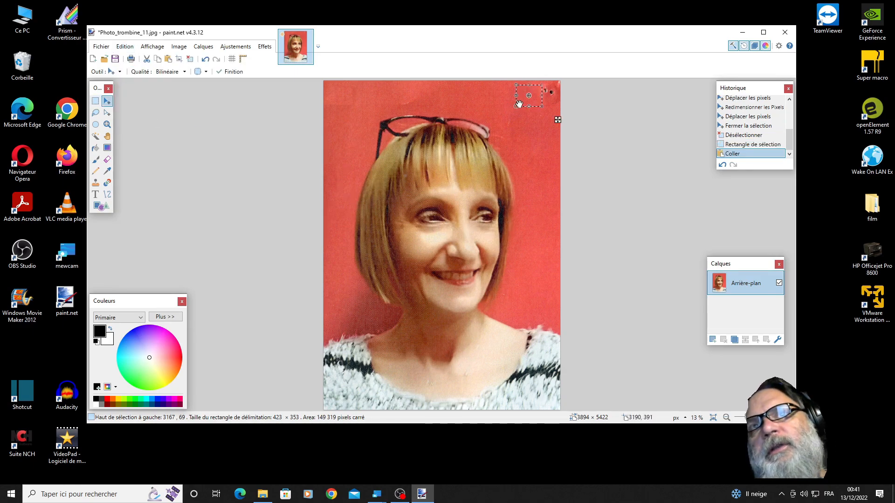
{"action": "left_click_drag", "start_coordinate": [531, 103], "coordinate": [555, 86]}
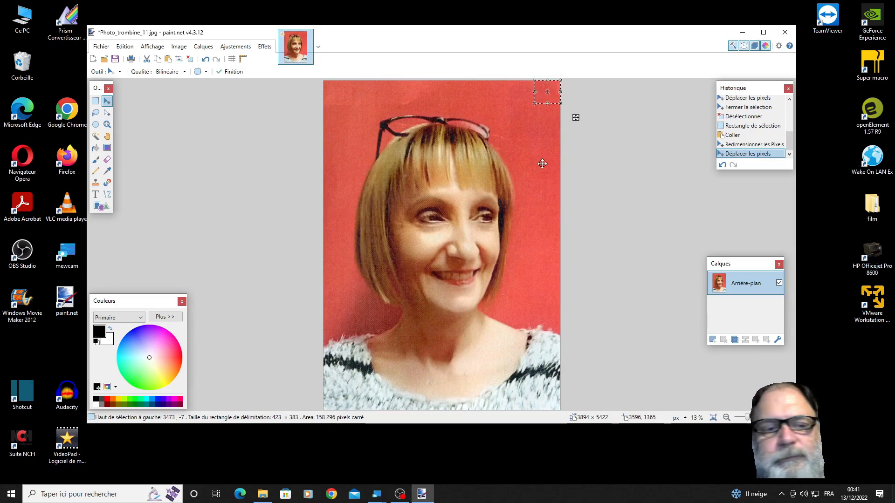
{"action": "key", "text": "ctrl+d"}
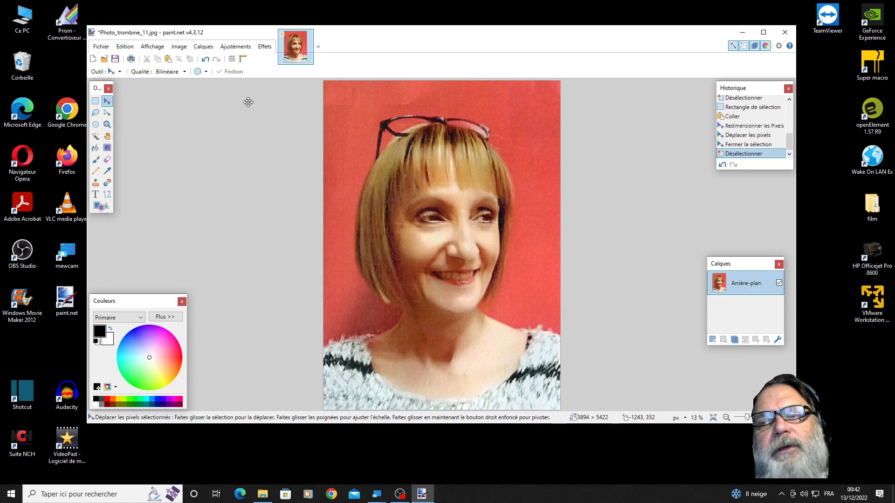
- Look through the available effects and select the entire portrait image
{"action": "left_click", "coordinate": [264, 49]}
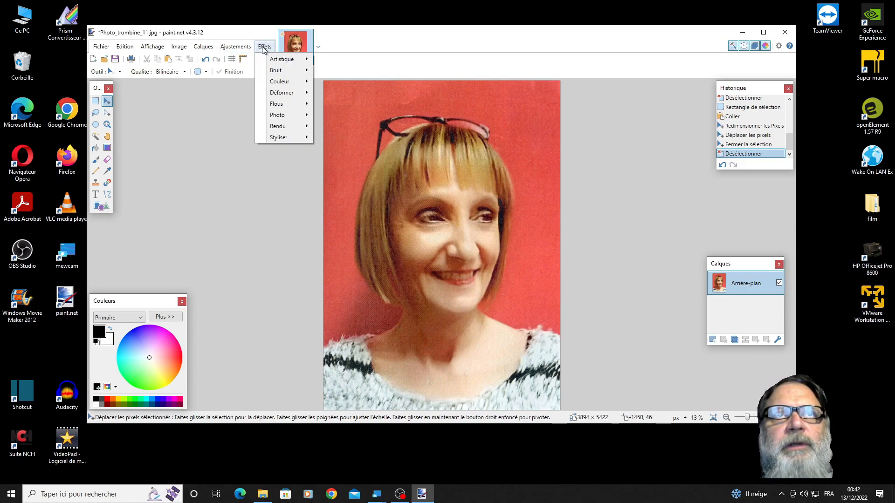
{"action": "mouse_move", "coordinate": [272, 71]}
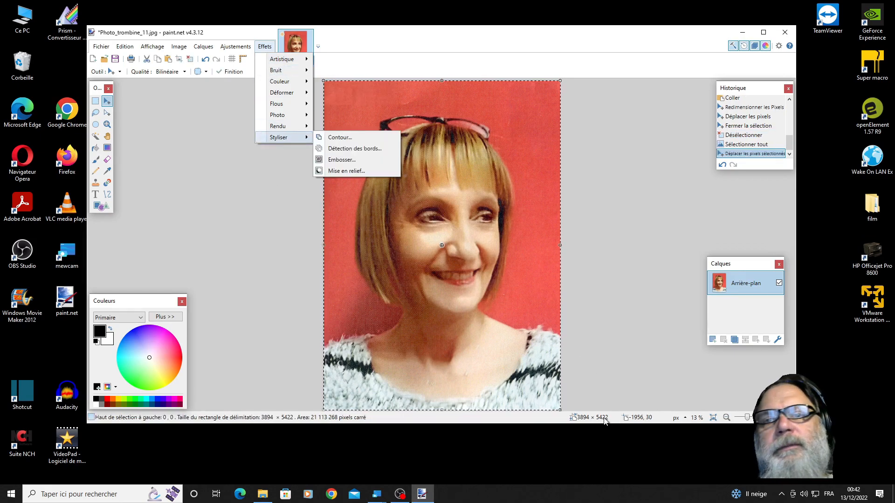
{"action": "left_click", "coordinate": [627, 358]}
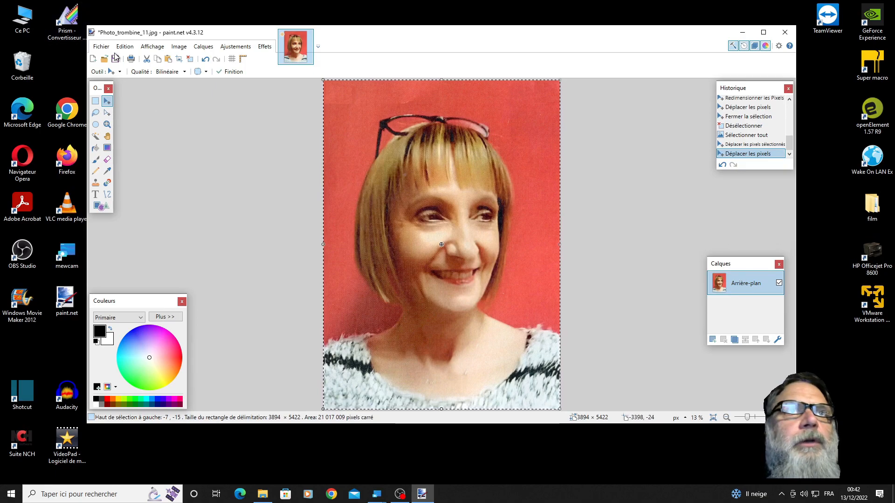
{"action": "left_click", "coordinate": [124, 51]}
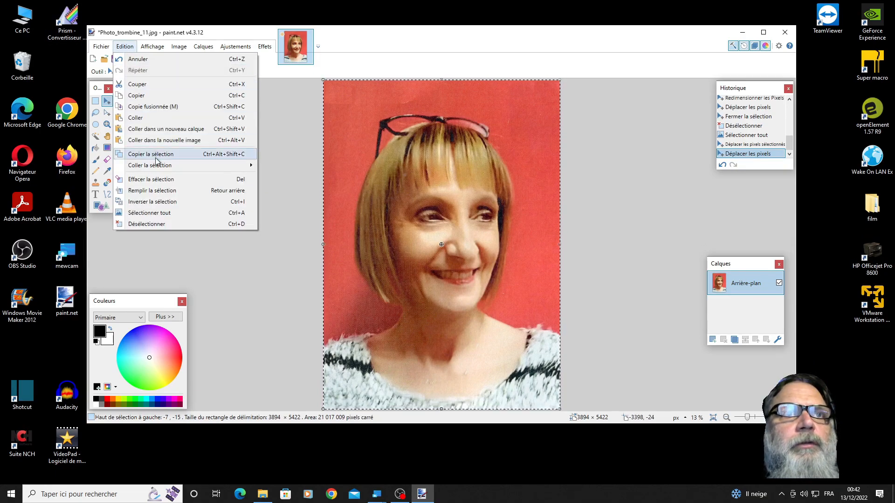
{"action": "left_click", "coordinate": [154, 213]}
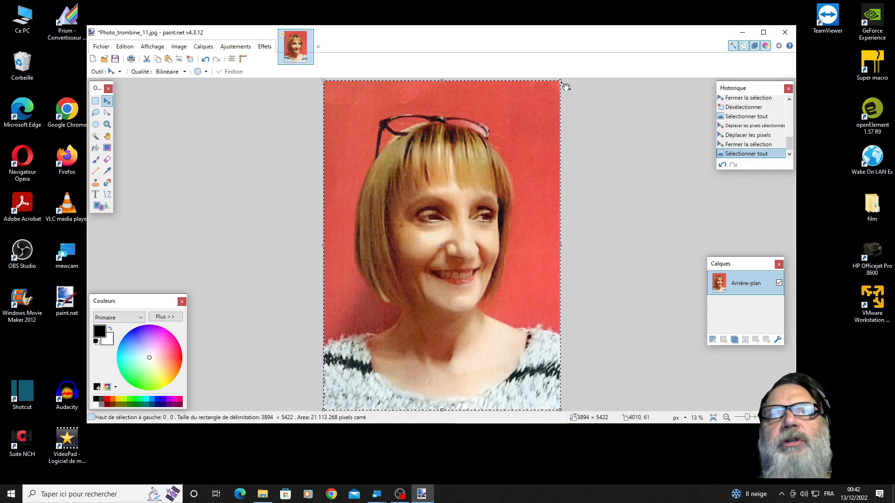
- Reduce the noise across the selected portrait with a radius of 35 and an intensity of 0.40
{"action": "left_click", "coordinate": [264, 46]}
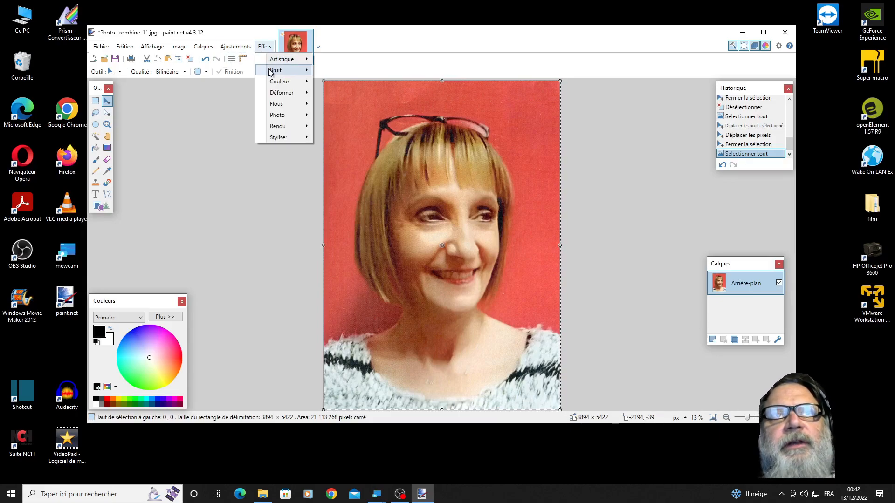
{"action": "mouse_move", "coordinate": [270, 71]}
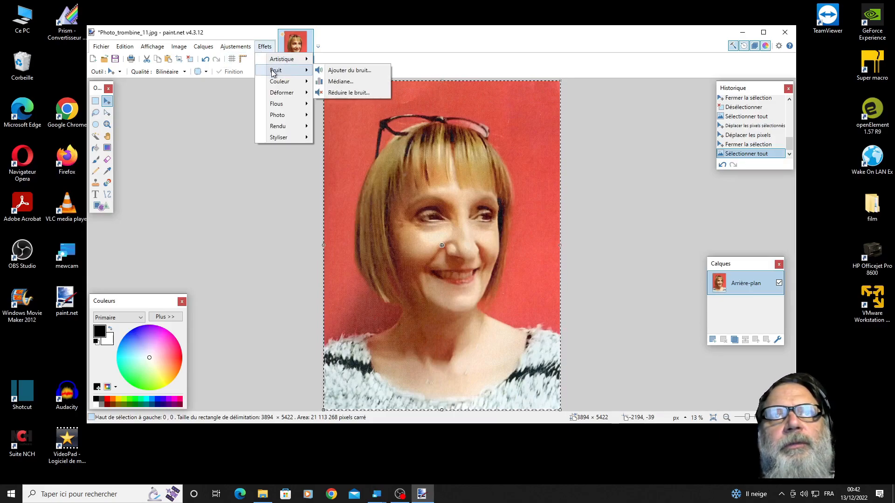
{"action": "left_click", "coordinate": [342, 93]}
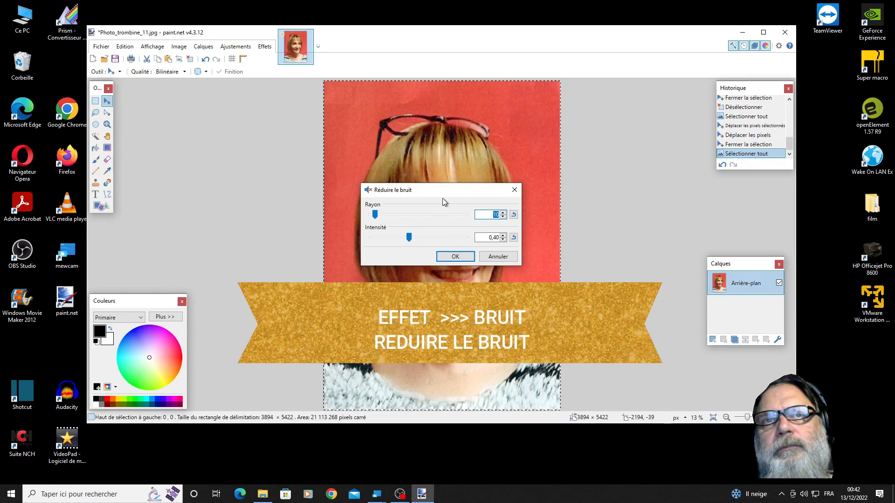
{"action": "mouse_move", "coordinate": [457, 190]}
{"action": "left_mouse_down"}
{"action": "mouse_move", "coordinate": [521, 190]}
{"action": "mouse_move", "coordinate": [646, 128]}
{"action": "left_mouse_up"}
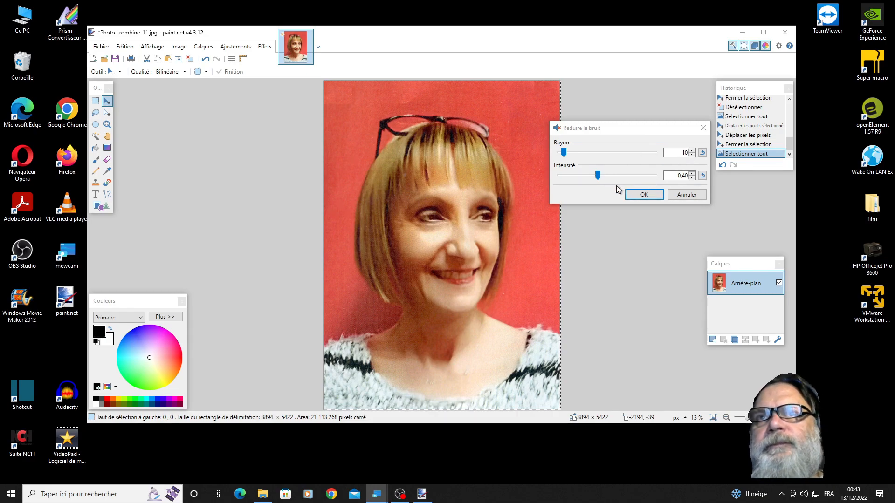
{"action": "left_click_drag", "start_coordinate": [564, 156], "coordinate": [577, 154]}
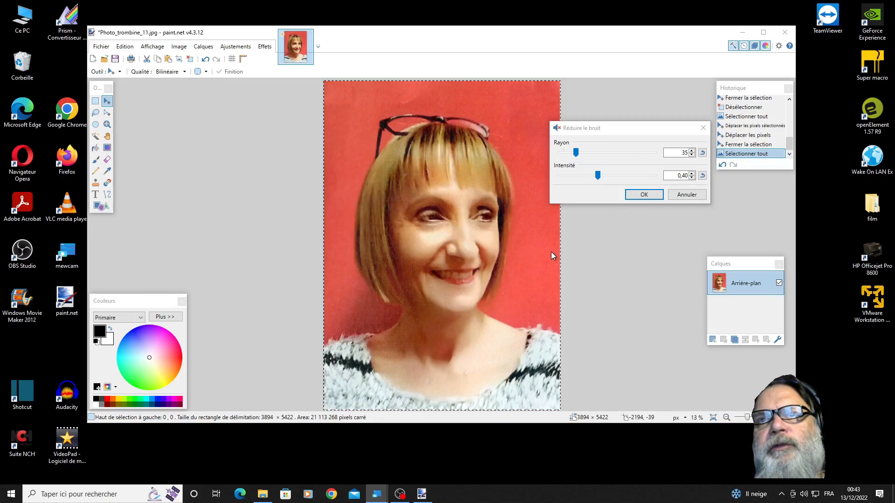
{"action": "left_click", "coordinate": [643, 195]}
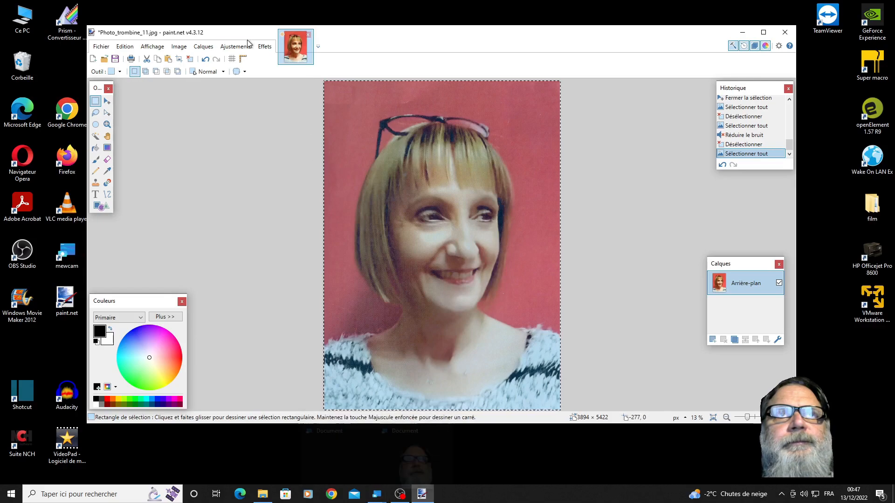
- Sharpen the whole portrait with a value of 5 and deselect it
{"action": "left_click", "coordinate": [264, 47]}
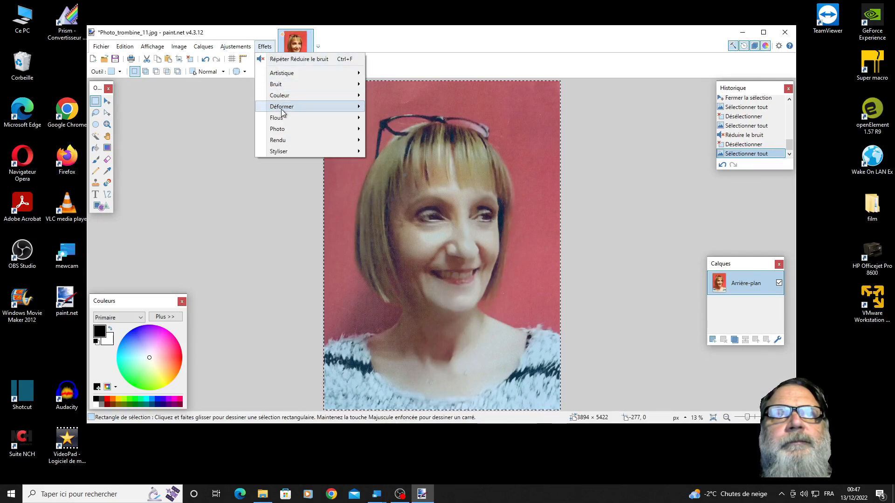
{"action": "mouse_move", "coordinate": [282, 134]}
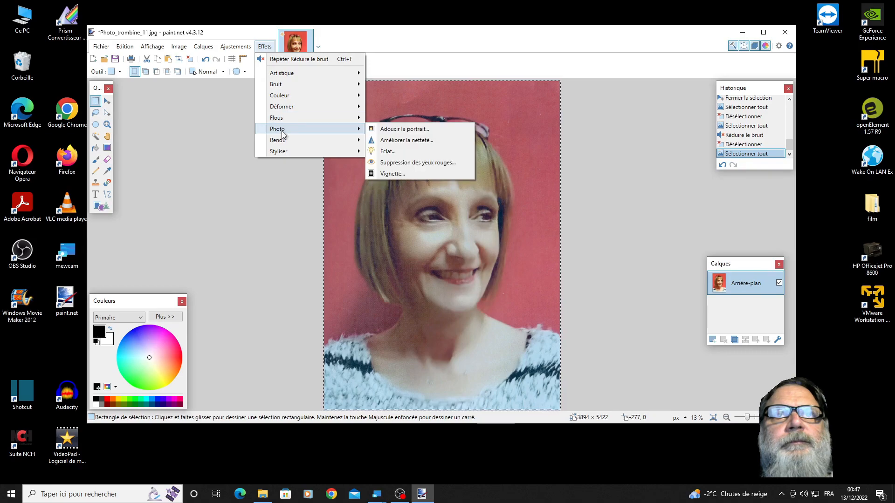
{"action": "left_click", "coordinate": [398, 141]}
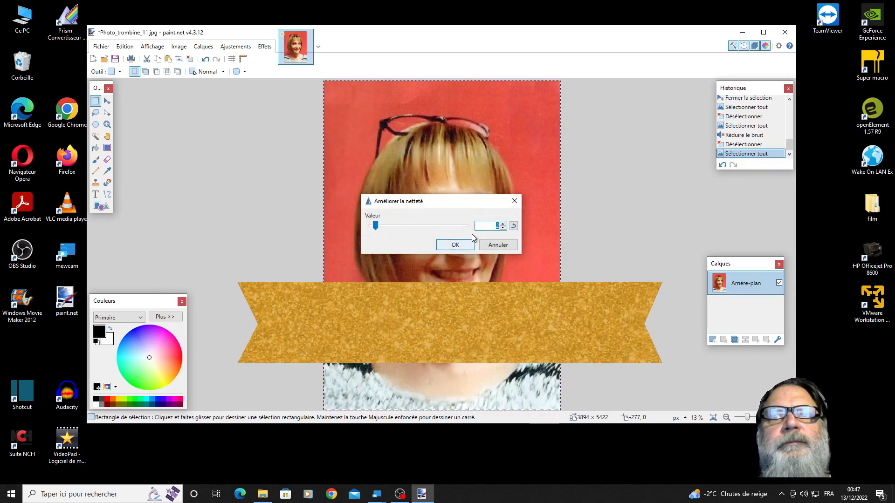
{"action": "left_click", "coordinate": [502, 224]}
{"action": "left_click", "coordinate": [502, 223]}
{"action": "left_click", "coordinate": [502, 224]}
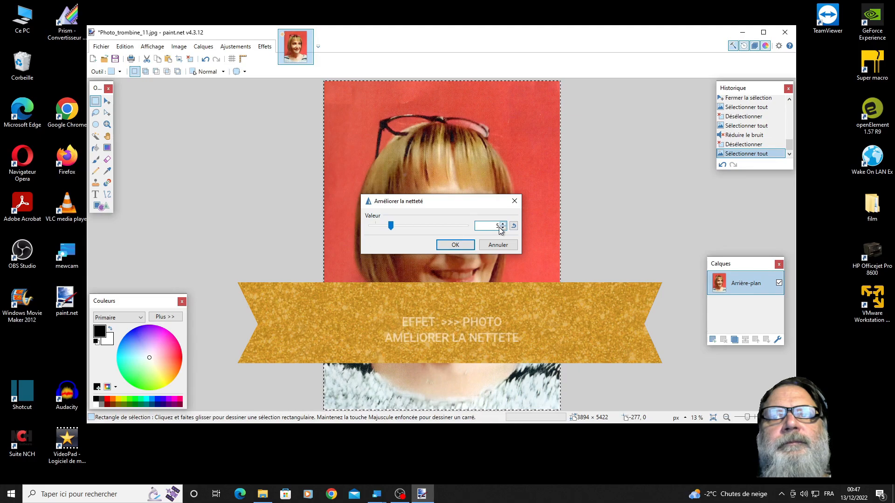
{"action": "left_click", "coordinate": [466, 247]}
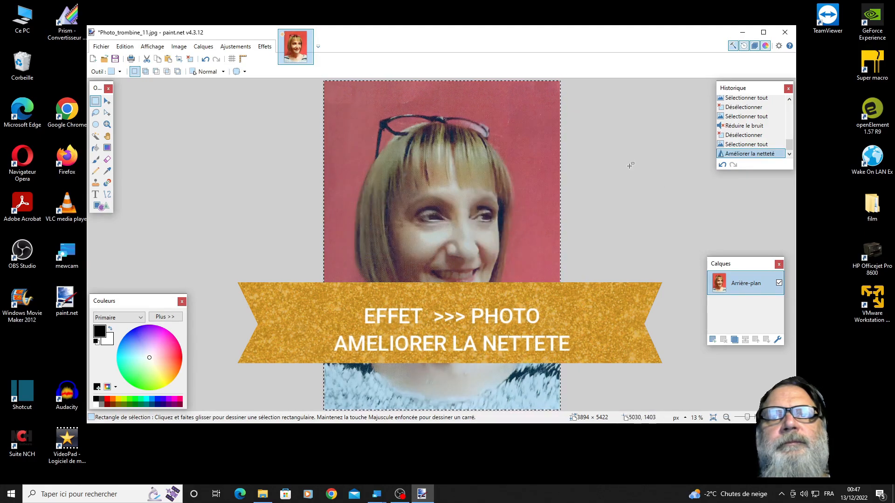
{"action": "left_click", "coordinate": [305, 145]}
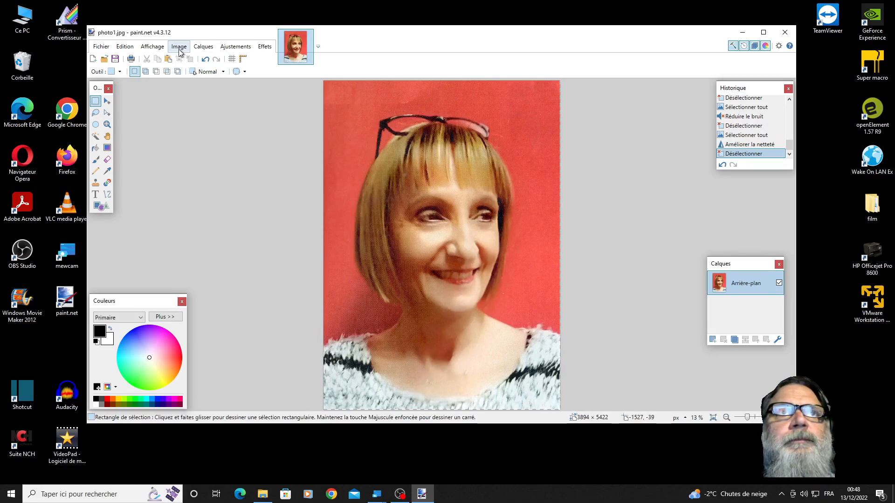
- Resize the whole portrait to a height of 480 pixels with proportions kept, and check the resulting pixel dimensions
{"action": "left_click", "coordinate": [125, 47]}
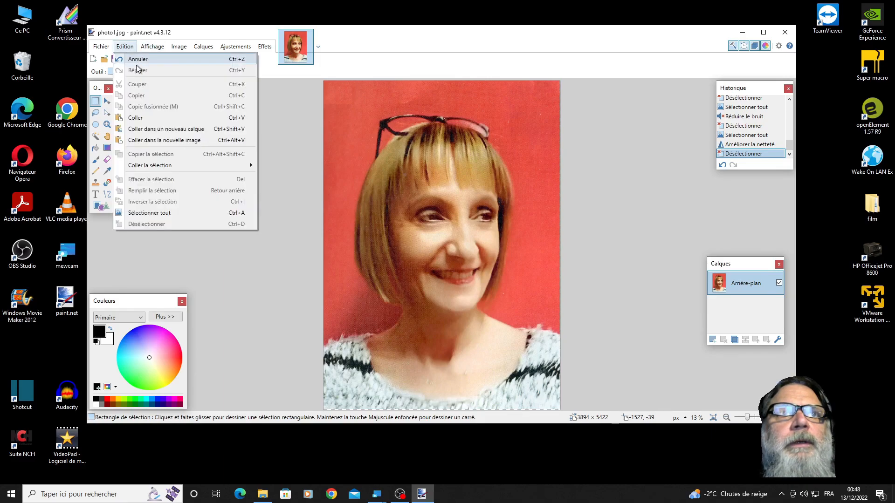
{"action": "left_click", "coordinate": [153, 212]}
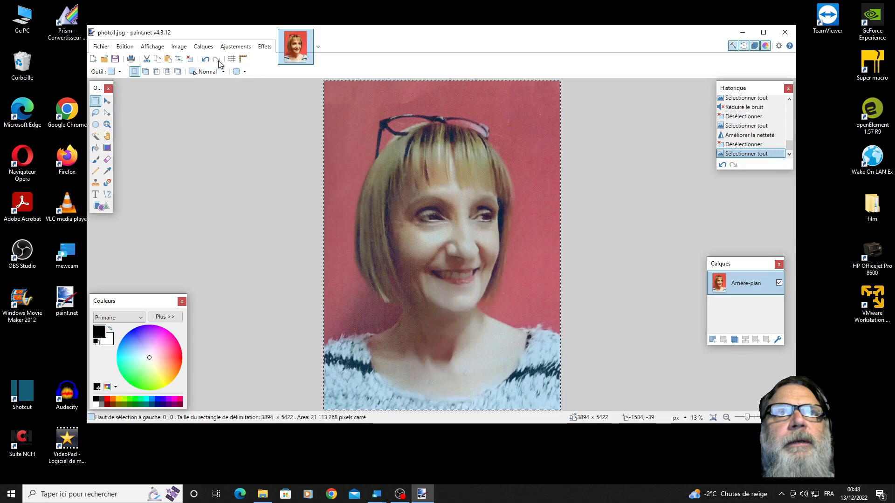
{"action": "left_click", "coordinate": [180, 48]}
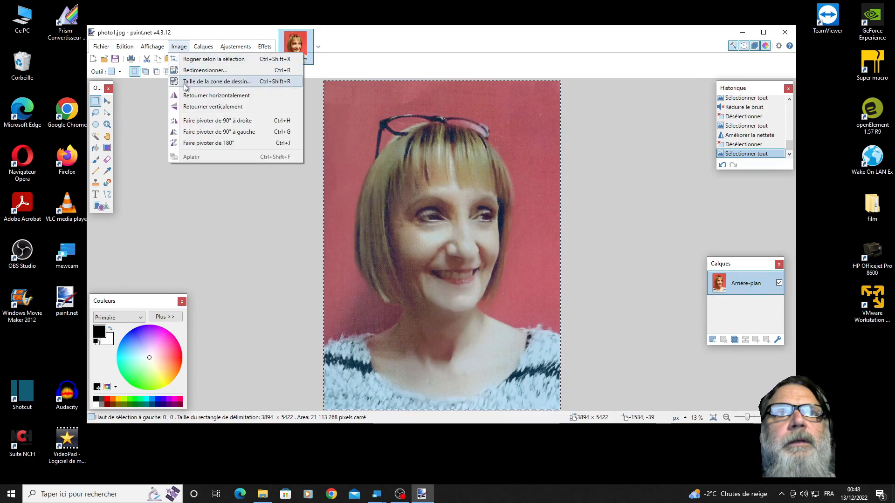
{"action": "left_click", "coordinate": [207, 71]}
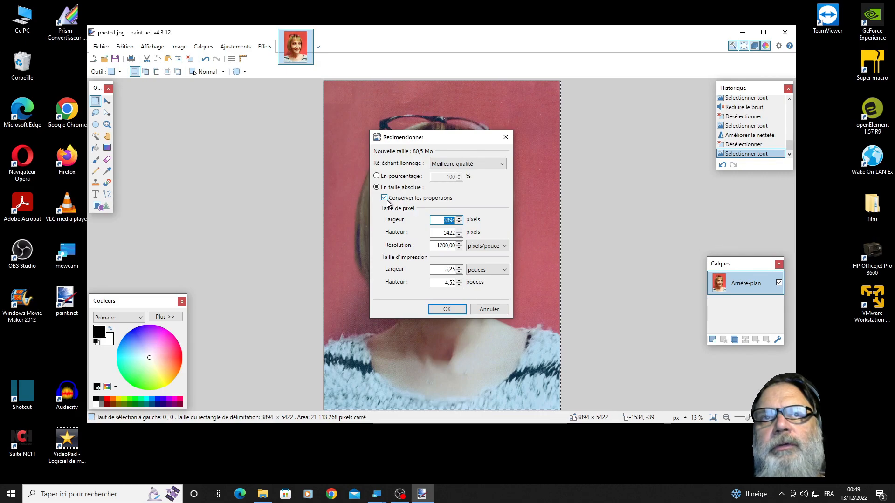
{"action": "left_click", "coordinate": [442, 233]}
{"action": "left_click_drag", "start_coordinate": [443, 233], "coordinate": [461, 233]}
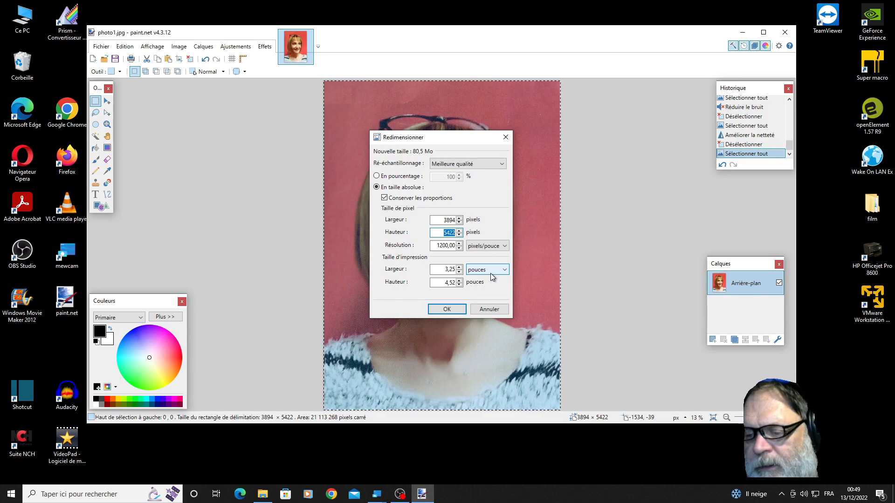
{"action": "type", "text": "480"}
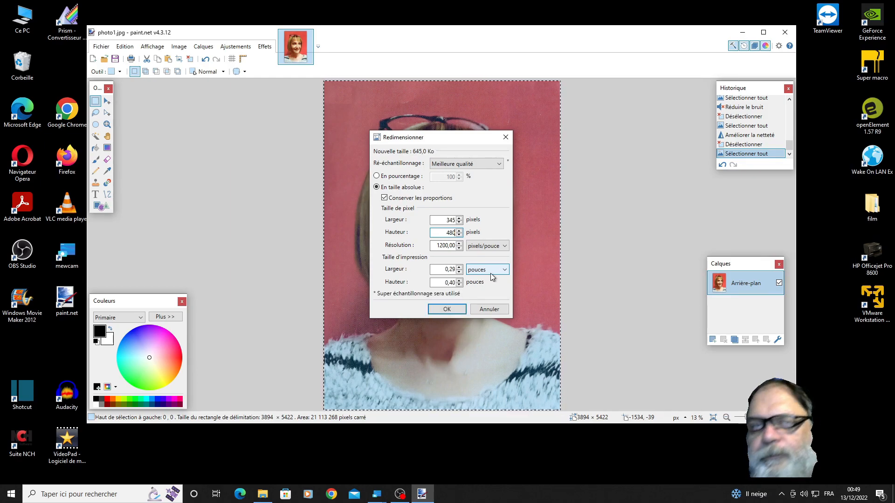
{"action": "key", "text": "Return"}
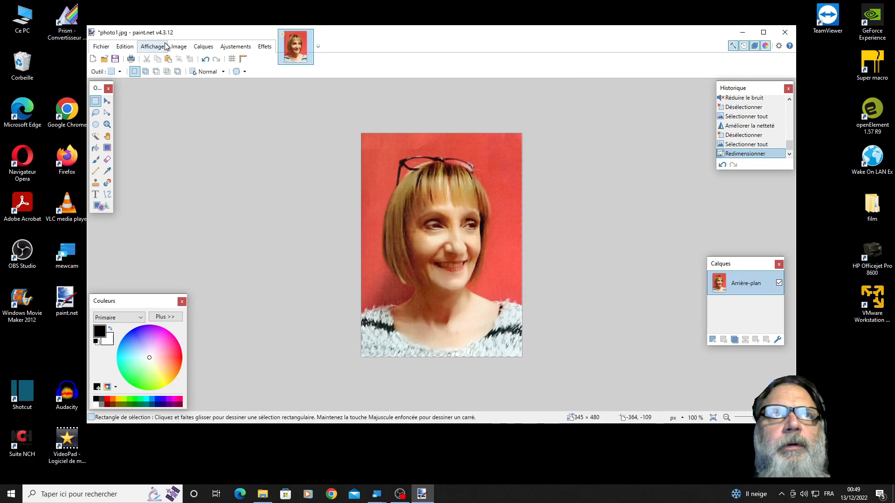
{"action": "left_click", "coordinate": [179, 46]}
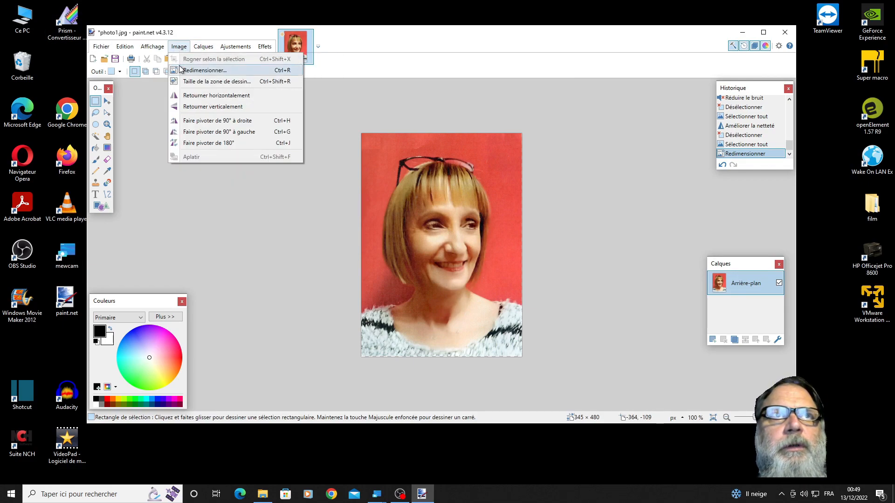
{"action": "left_click", "coordinate": [201, 70]}
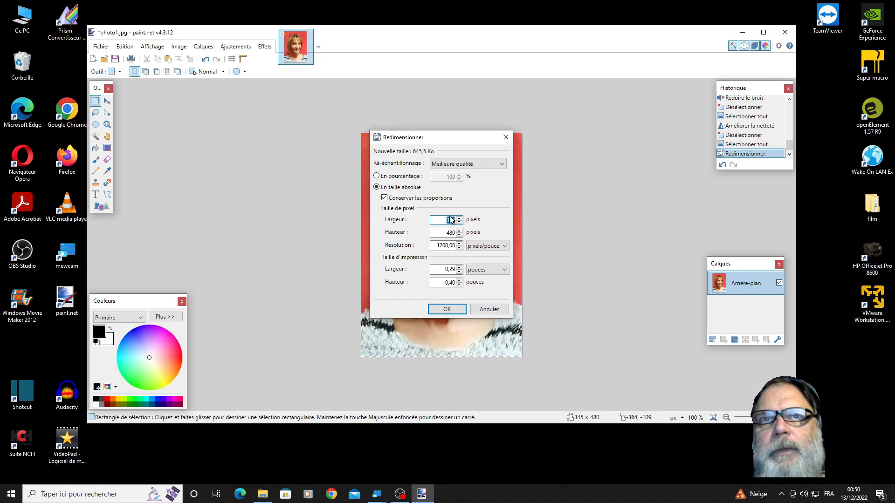
{"action": "left_click", "coordinate": [448, 309]}
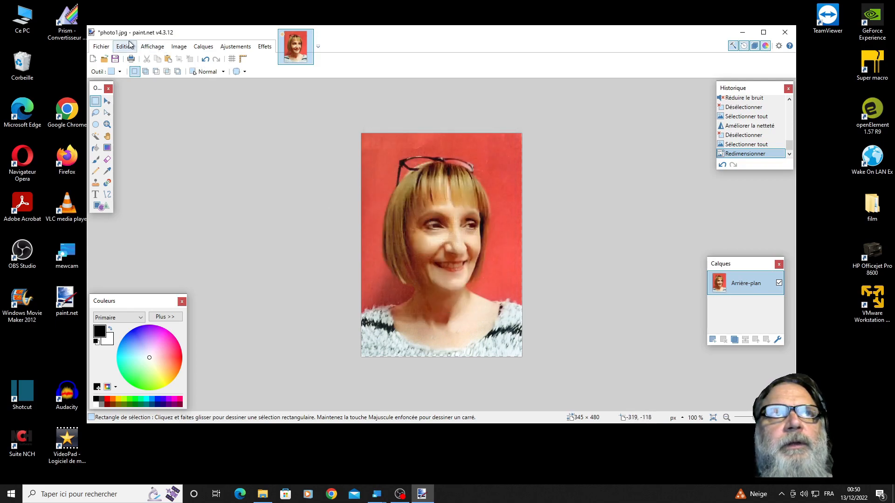
- Save the resized portrait as JPEG photo1 in the trombines folder, replacing the existing file, at quality 95 with 4:2:2 chroma subsampling
{"action": "left_click", "coordinate": [101, 46]}
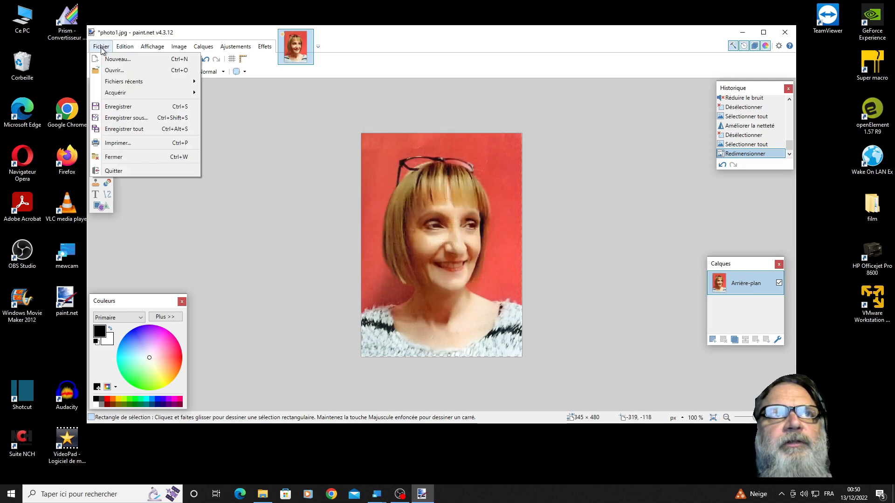
{"action": "left_click", "coordinate": [125, 118]}
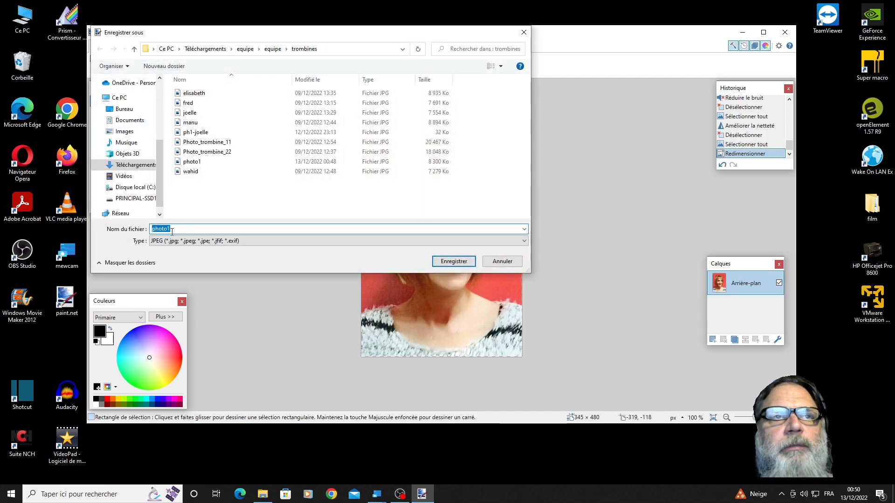
{"action": "left_click", "coordinate": [173, 231]}
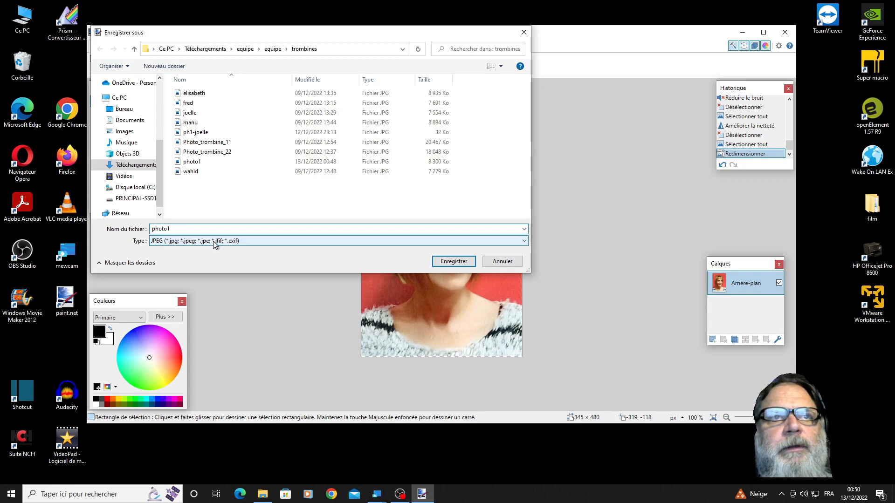
{"action": "left_click", "coordinate": [464, 264]}
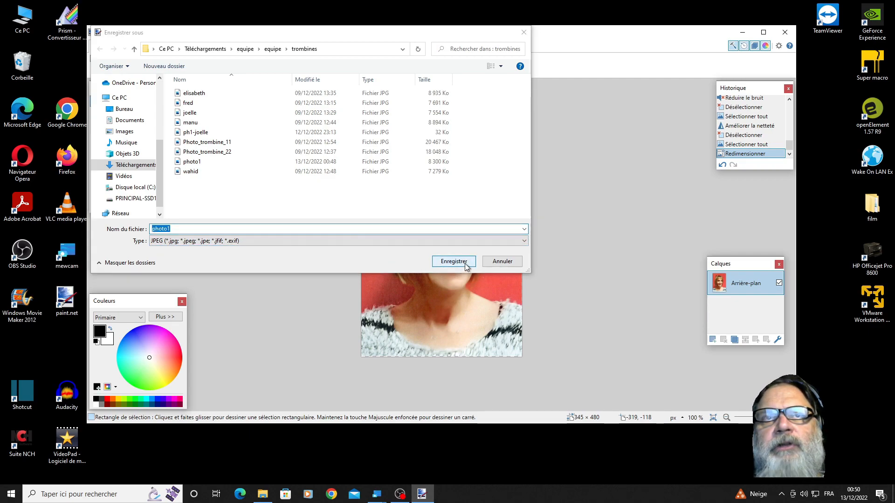
{"action": "left_click", "coordinate": [464, 246]}
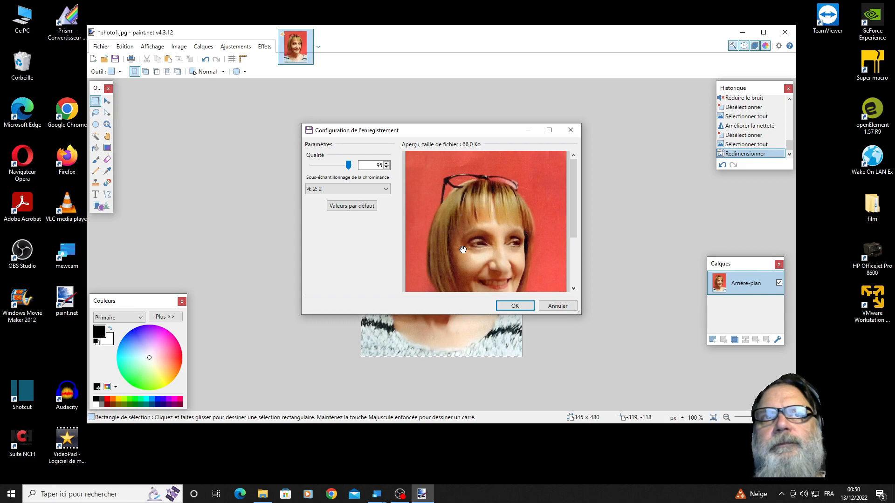
{"action": "left_click", "coordinate": [515, 305]}
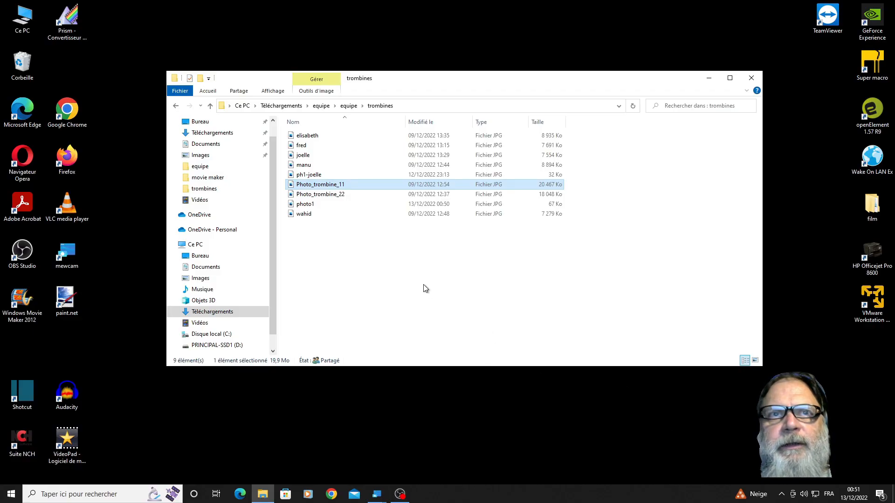
- In File Explorer, copy photo1 from the trombines folder into its parent equipe folder
{"action": "mouse_move", "coordinate": [304, 206]}
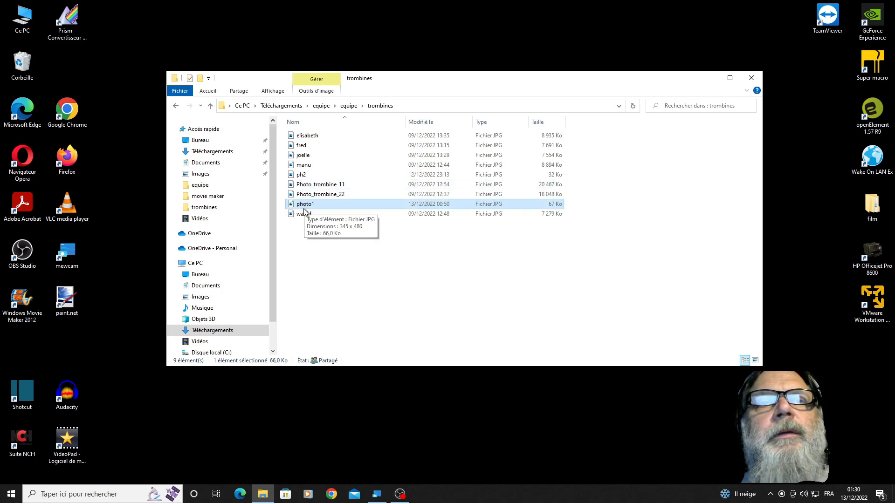
{"action": "right_click", "coordinate": [300, 204]}
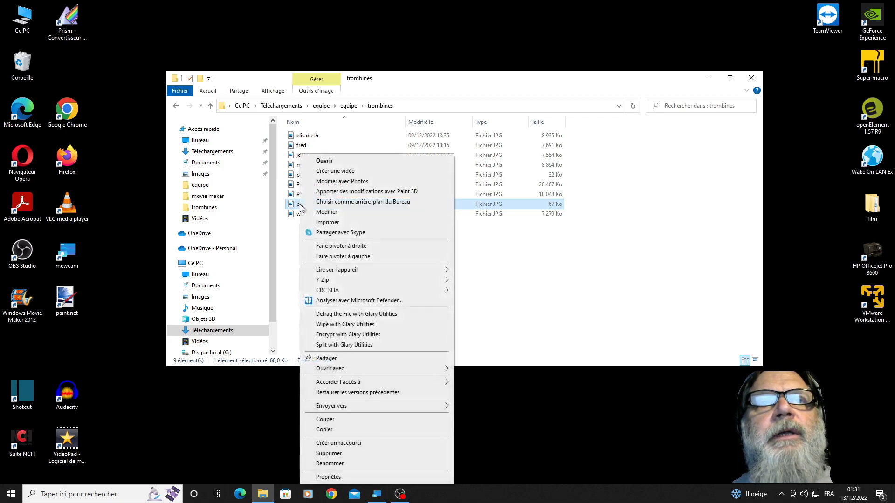
{"action": "left_click", "coordinate": [330, 429]}
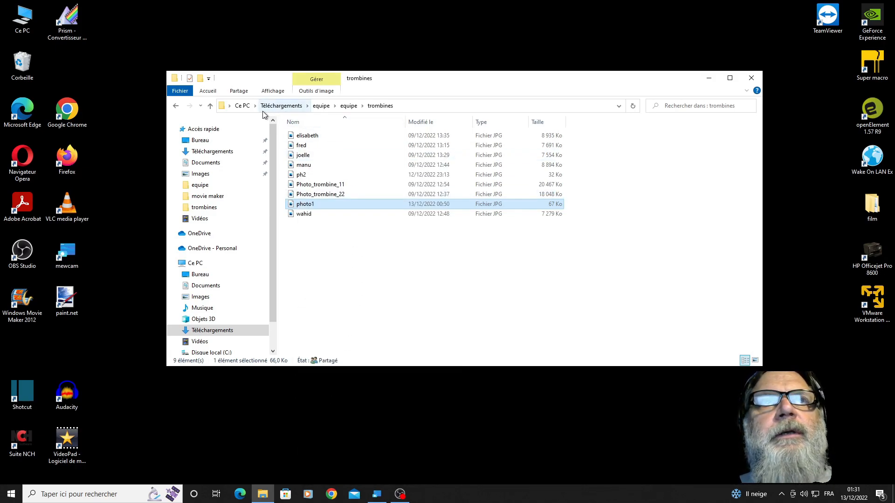
{"action": "left_click", "coordinate": [214, 108]}
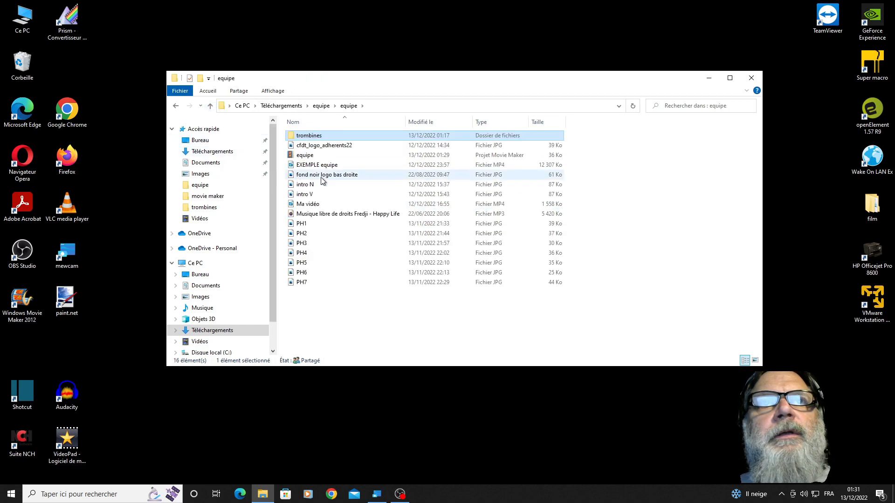
{"action": "right_click", "coordinate": [332, 302]}
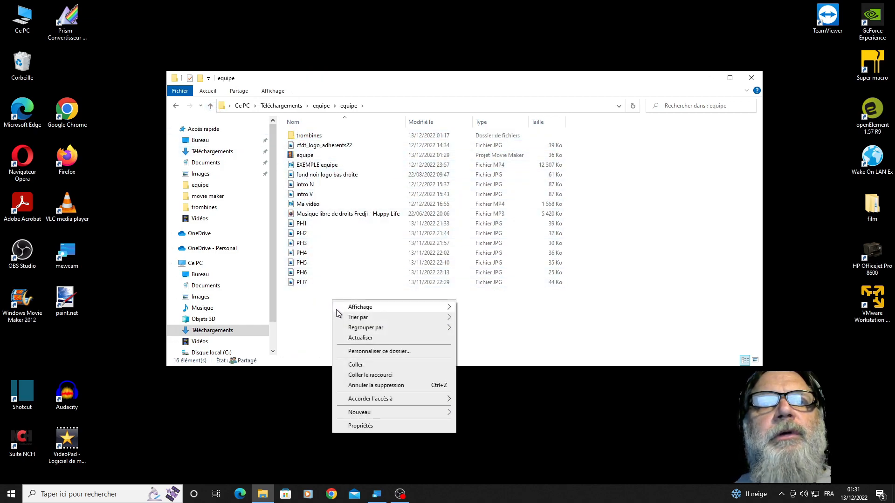
{"action": "left_click", "coordinate": [359, 365]}
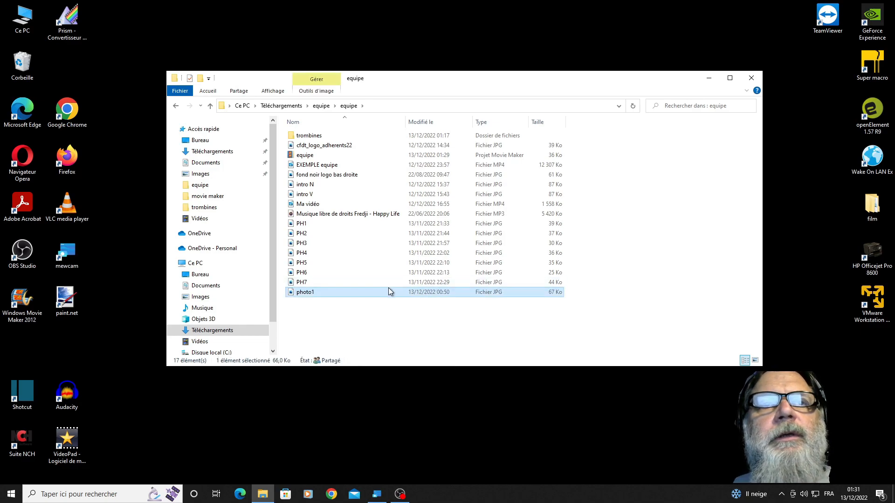
- Rename the PH1 image in the equipe folder as PH1s
{"action": "left_click", "coordinate": [300, 293]}
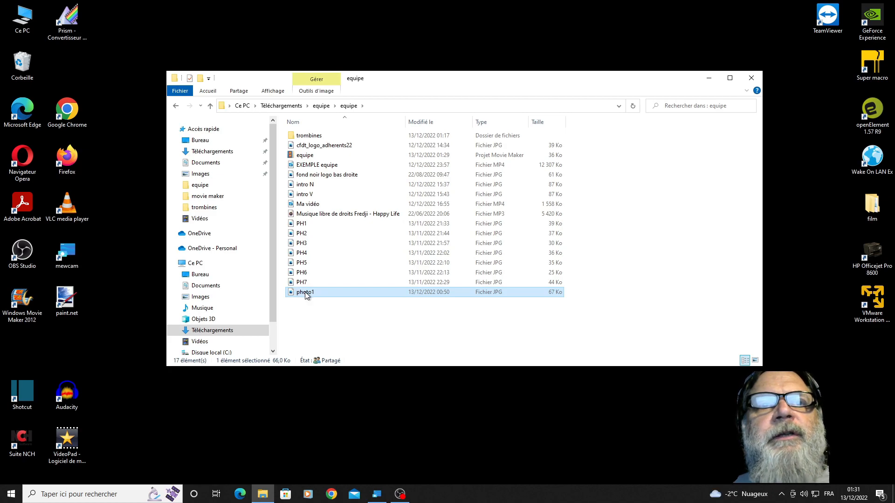
{"action": "left_click", "coordinate": [301, 224]}
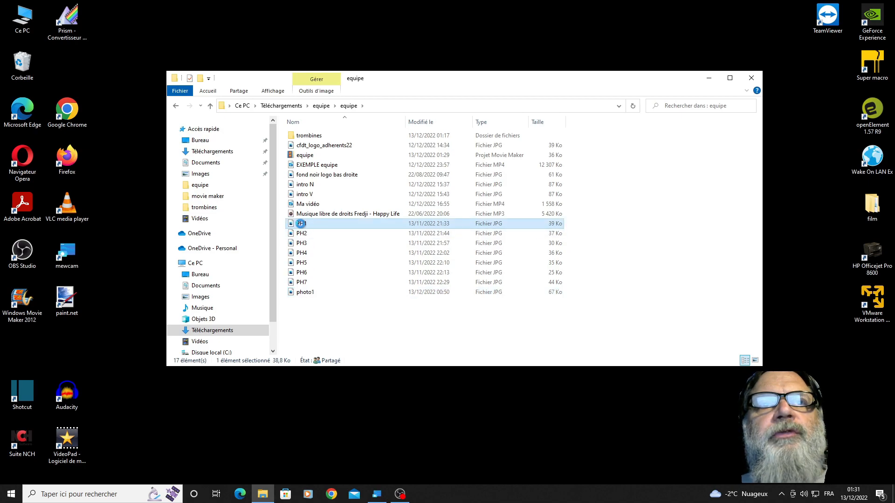
{"action": "right_click", "coordinate": [301, 228]}
{"action": "left_click", "coordinate": [330, 464]}
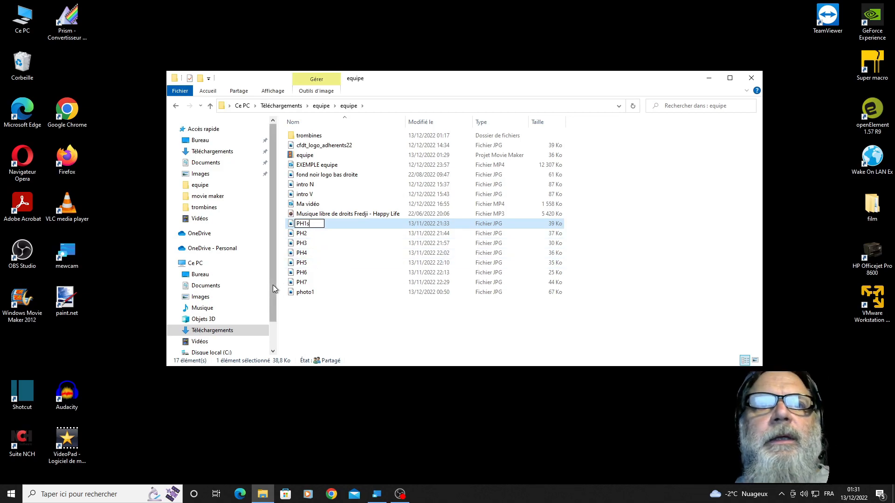
- Rename the photo1 image in the equipe folder as ph1 so it takes over the original portrait's name
{"action": "left_click", "coordinate": [301, 292]}
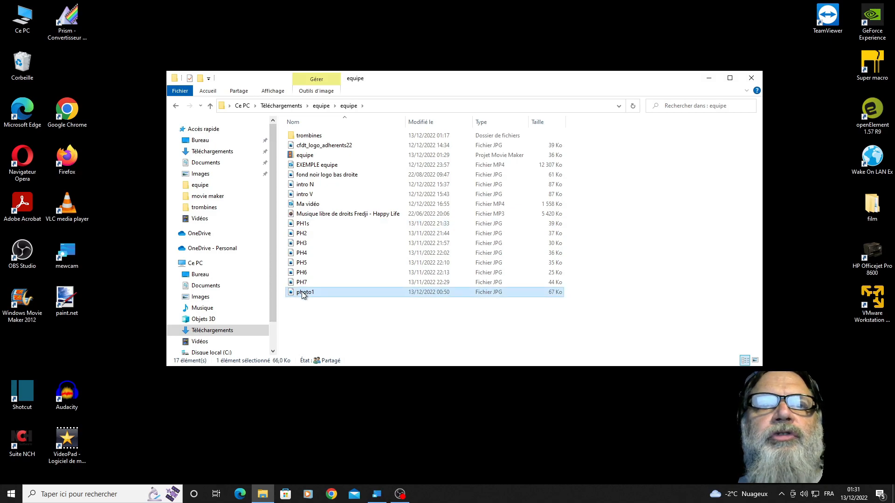
{"action": "right_click", "coordinate": [302, 294]}
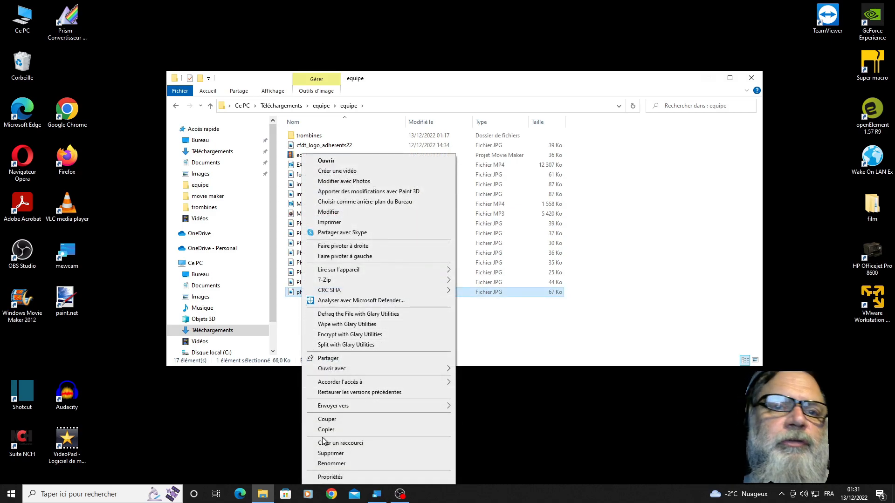
{"action": "left_click", "coordinate": [331, 463]}
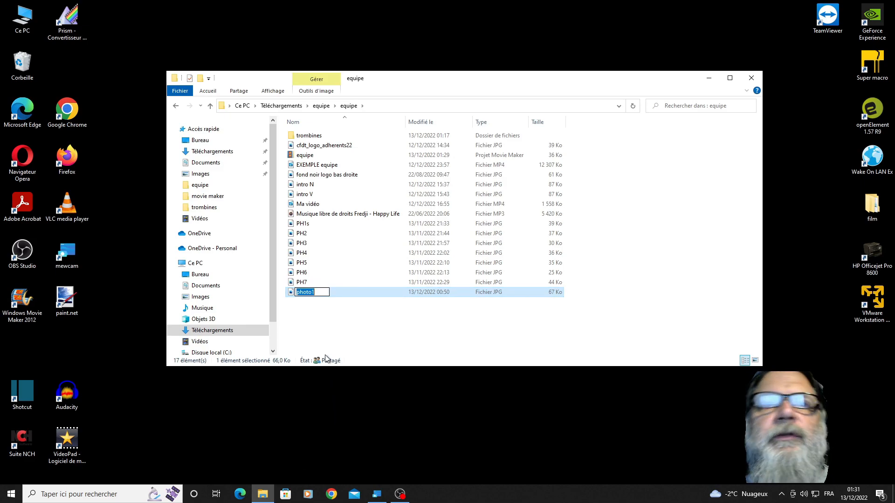
{"action": "type", "text": "ph1"}
{"action": "key", "text": "Return"}
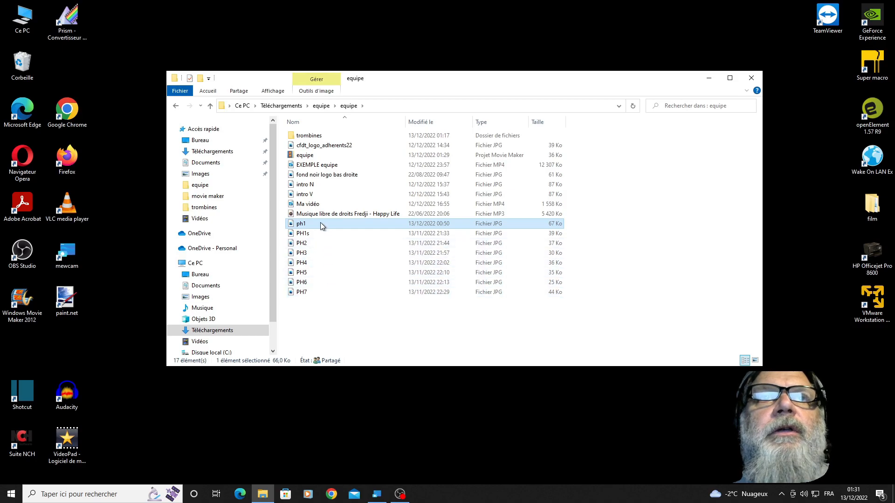
- Open the equipe project in Movie Maker and examine the formatting options for the PH1 caption's text
{"action": "double_click", "coordinate": [300, 156]}
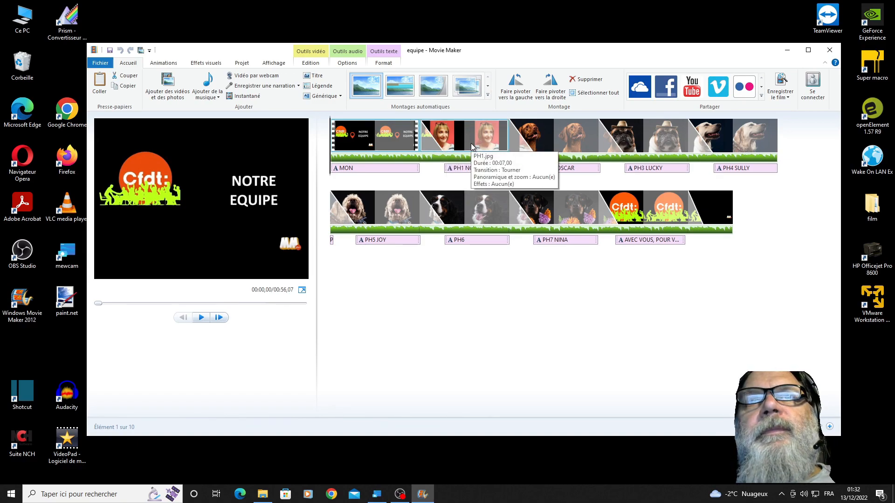
{"action": "left_click", "coordinate": [463, 169]}
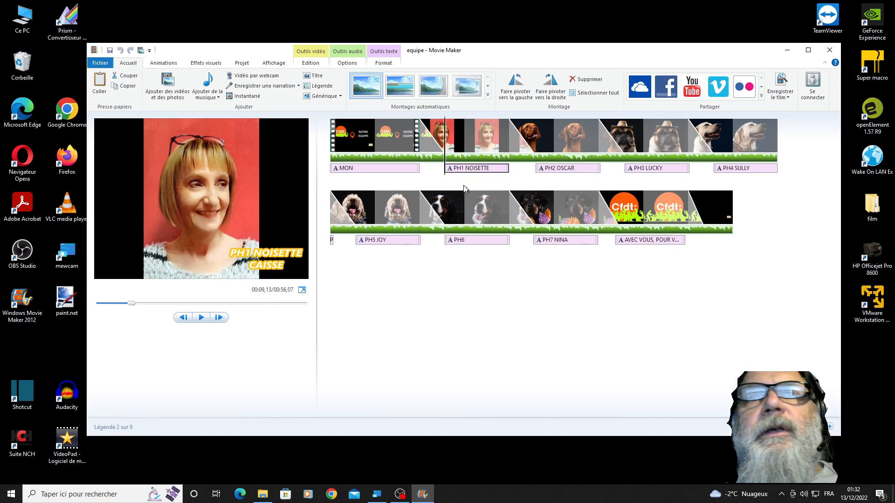
{"action": "left_click", "coordinate": [283, 255]}
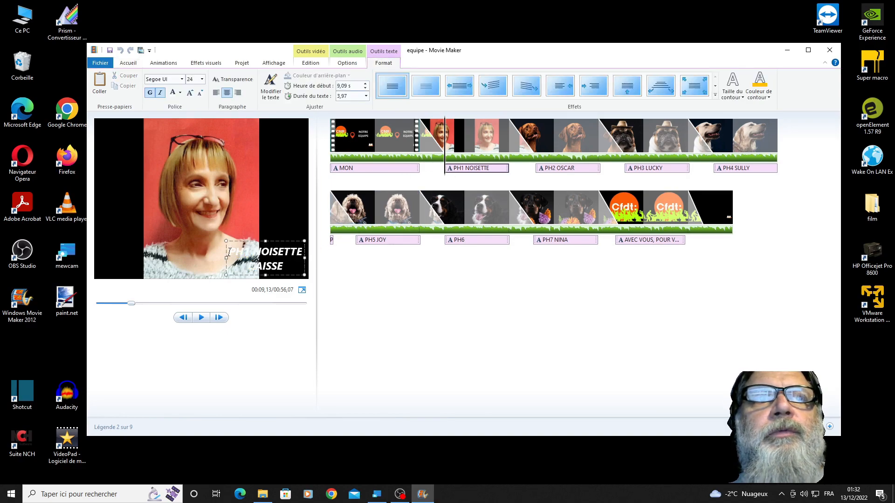
{"action": "left_click_drag", "start_coordinate": [229, 252], "coordinate": [272, 262]}
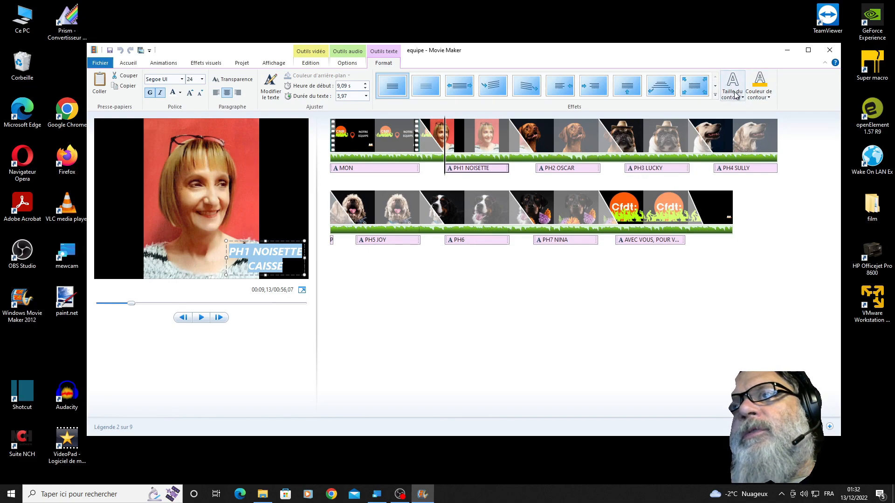
{"action": "left_click", "coordinate": [284, 234]}
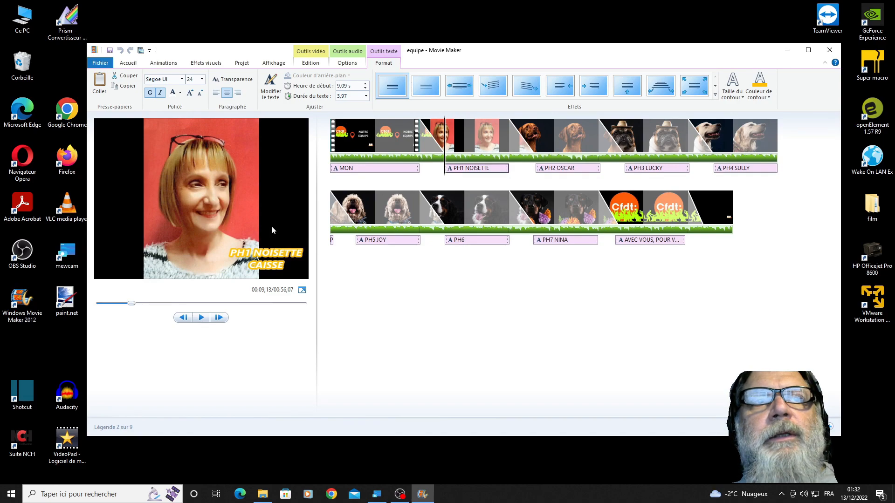
- Move the PH1 caption from the lower corner of the portrait up to the top edge of the picture
{"action": "left_click", "coordinate": [269, 255]}
{"action": "left_click_drag", "start_coordinate": [279, 241], "coordinate": [280, 121]}
{"action": "left_click", "coordinate": [274, 172]}
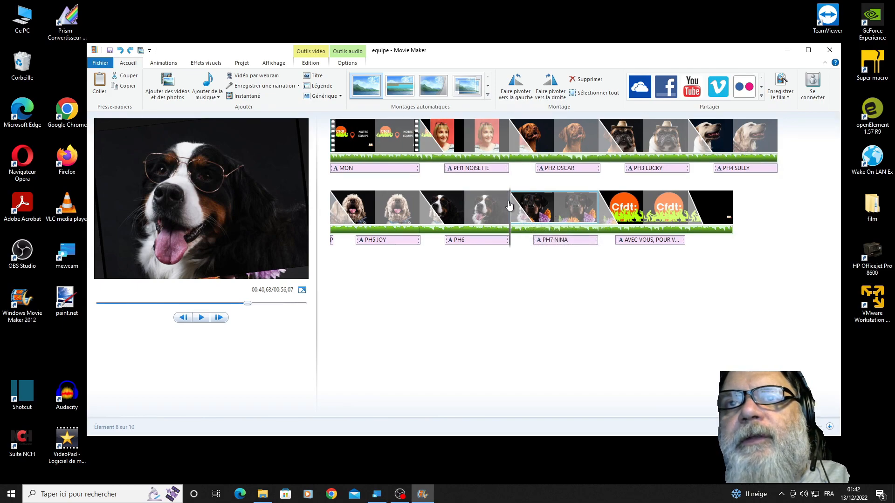
- Insert the PH1s photo from the equipe folder right after the PH7 clip
{"action": "left_click", "coordinate": [554, 192]}
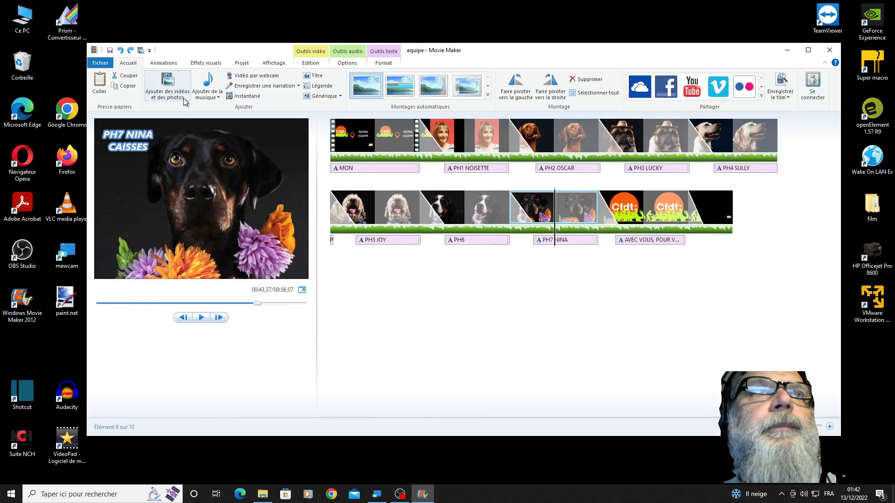
{"action": "left_click", "coordinate": [169, 83]}
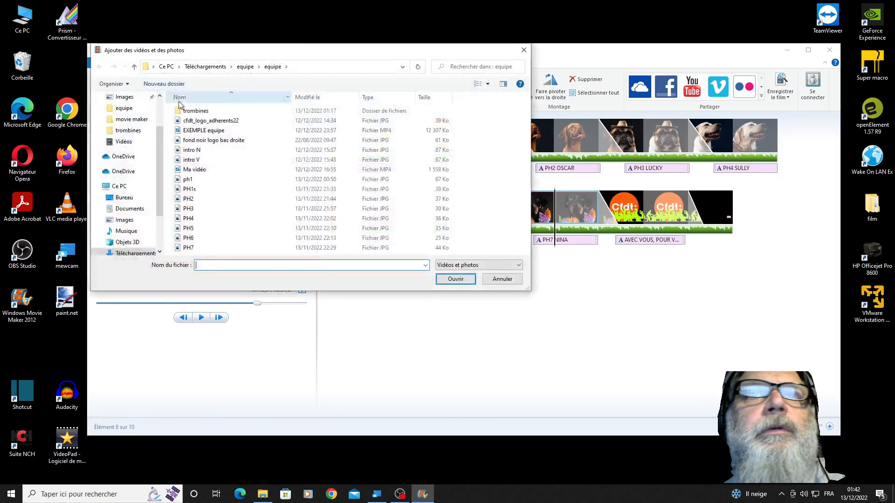
{"action": "left_click", "coordinate": [186, 191]}
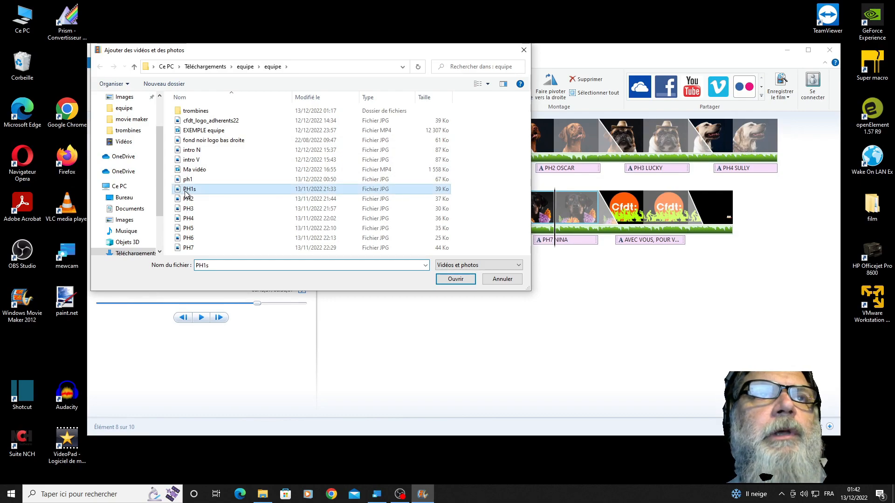
{"action": "left_click", "coordinate": [445, 280]}
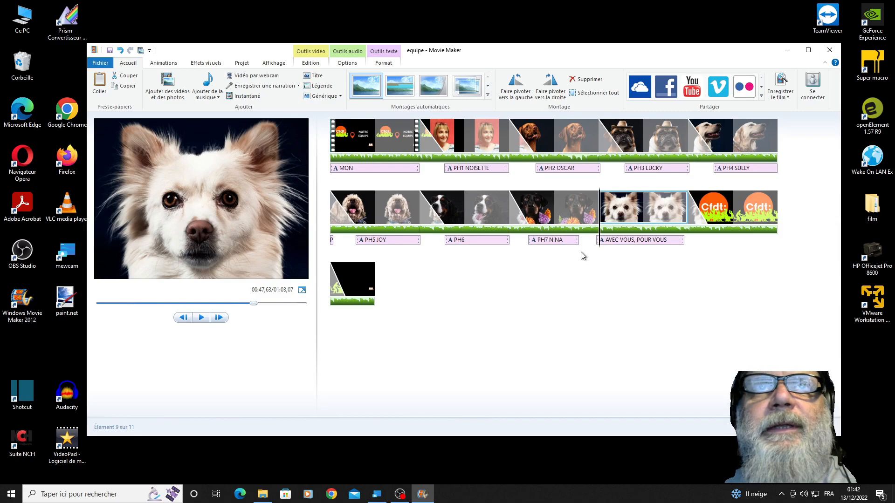
- Move the AVEC VOUS, POUR VOUS caption off the inserted photo and under the closing Cfdt logo clip
{"action": "left_click", "coordinate": [609, 245]}
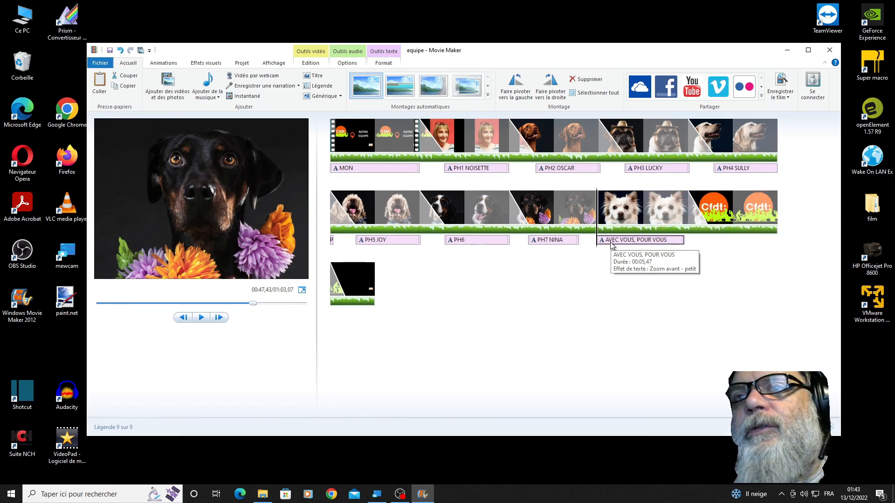
{"action": "left_click_drag", "start_coordinate": [615, 241], "coordinate": [711, 257]}
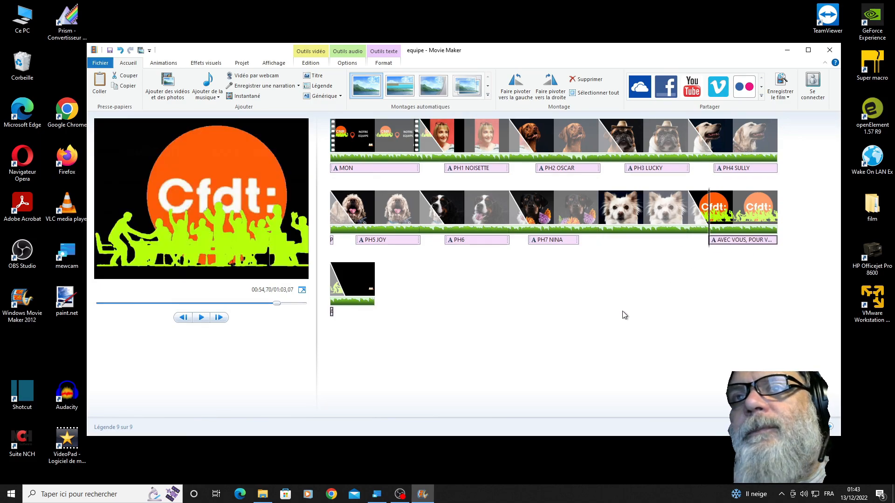
{"action": "left_click", "coordinate": [546, 242]}
{"action": "key", "text": "ctrl+z"}
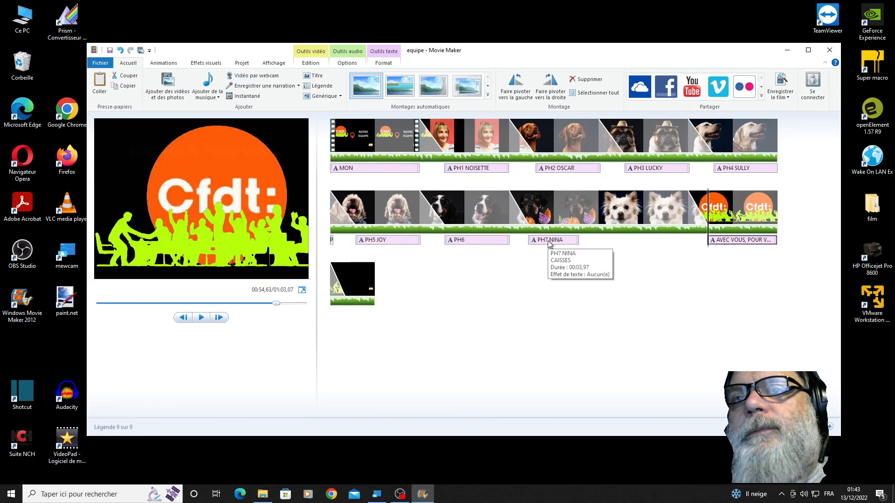
- Copy the PH7 caption, paste it under the PH1s photo and shift the copy earlier to start at about 49.90 s
{"action": "left_click", "coordinate": [546, 244]}
{"action": "right_click", "coordinate": [546, 243]}
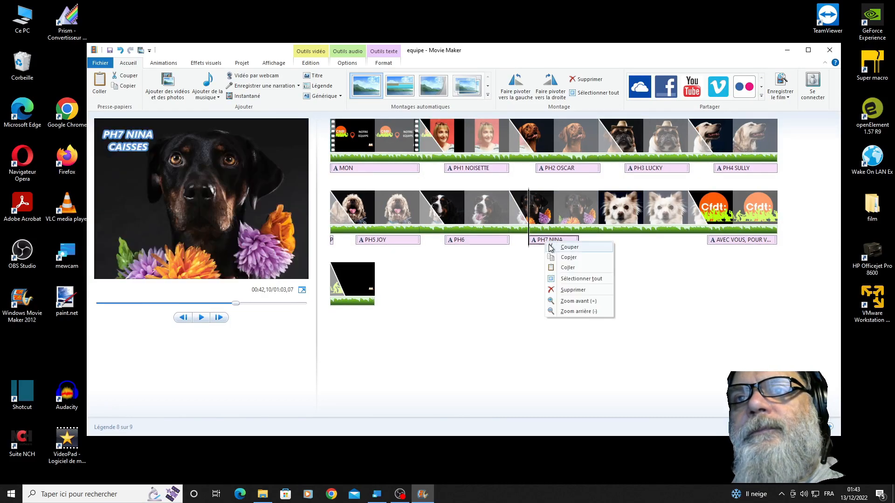
{"action": "left_click", "coordinate": [558, 258]}
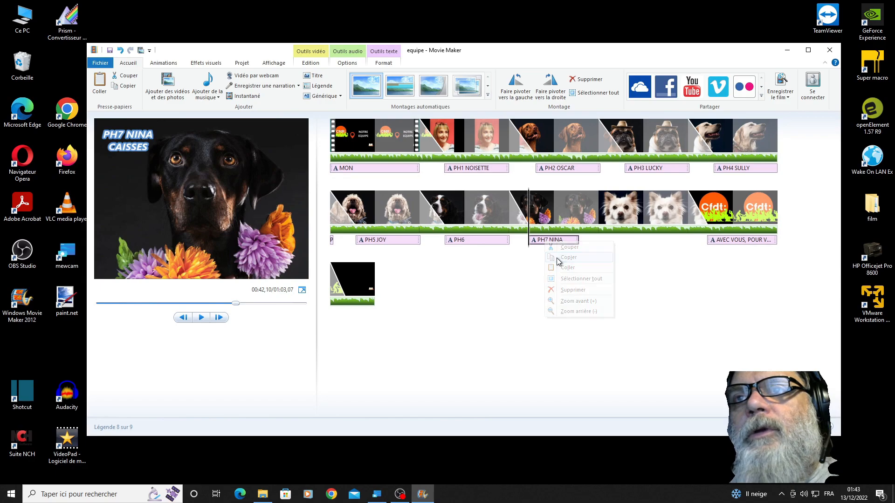
{"action": "left_click", "coordinate": [644, 215]}
{"action": "left_click", "coordinate": [644, 216]}
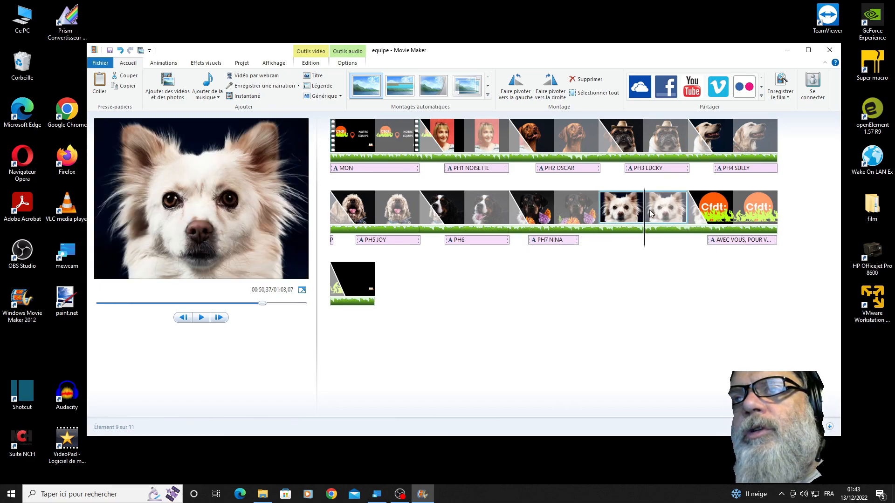
{"action": "right_click", "coordinate": [645, 242]}
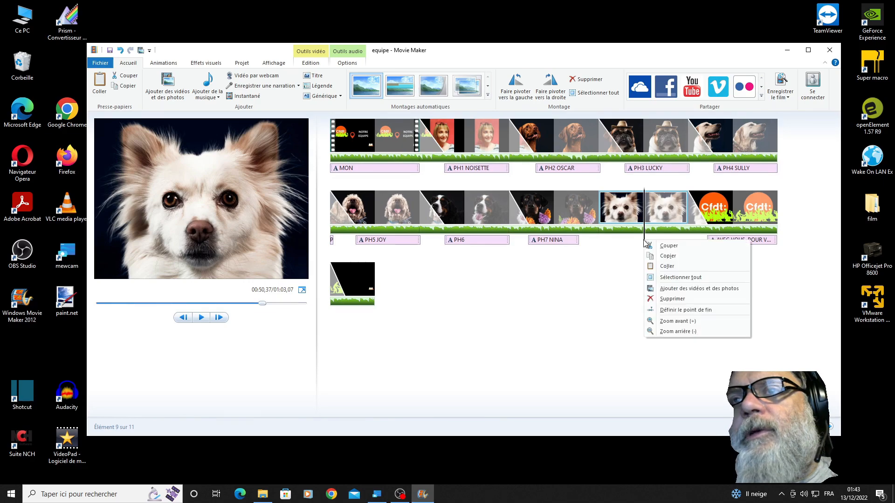
{"action": "left_click", "coordinate": [663, 268]}
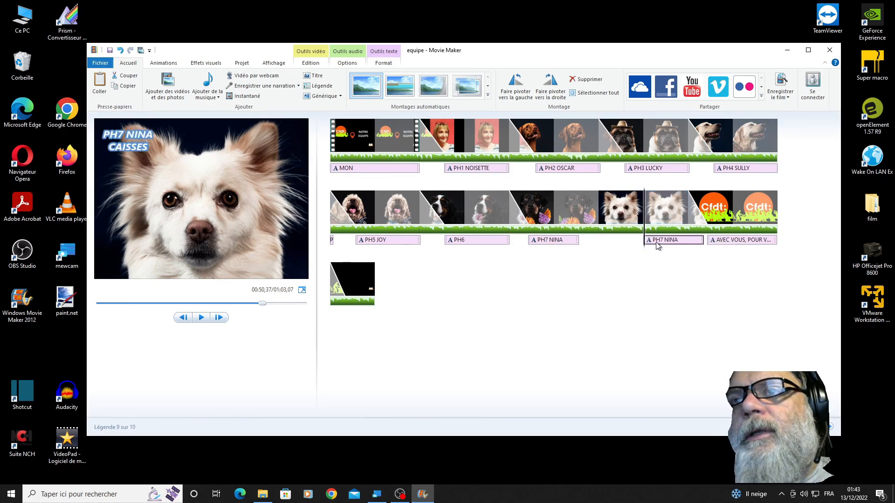
{"action": "left_click_drag", "start_coordinate": [654, 242], "coordinate": [633, 246]}
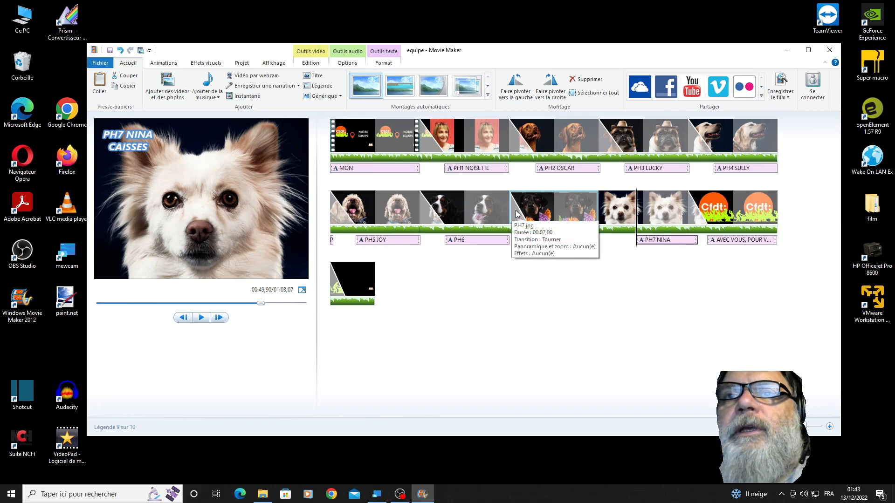
- Apply the Tourner transition to the inserted PH1s photo
{"action": "left_click", "coordinate": [602, 212]}
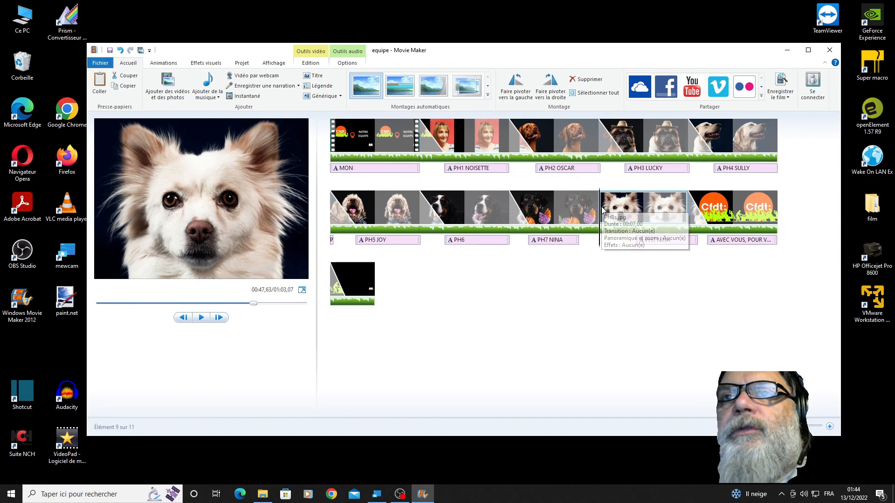
{"action": "left_click", "coordinate": [168, 66]}
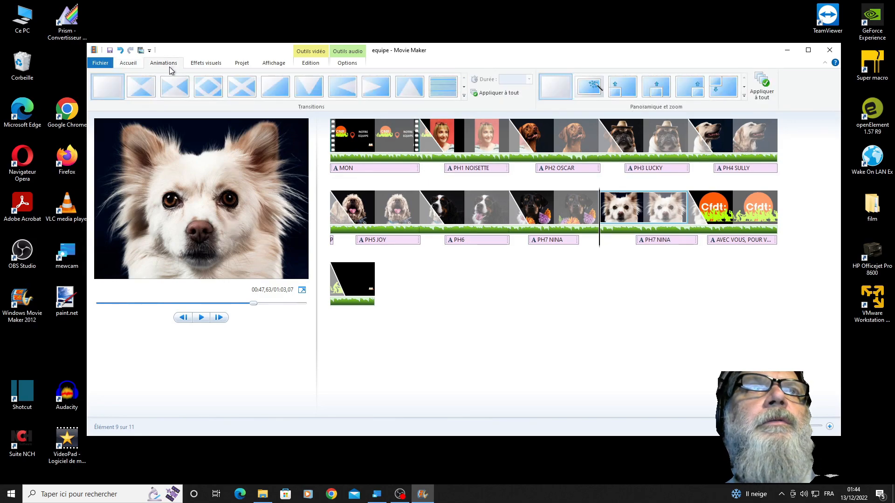
{"action": "left_click", "coordinate": [464, 88]}
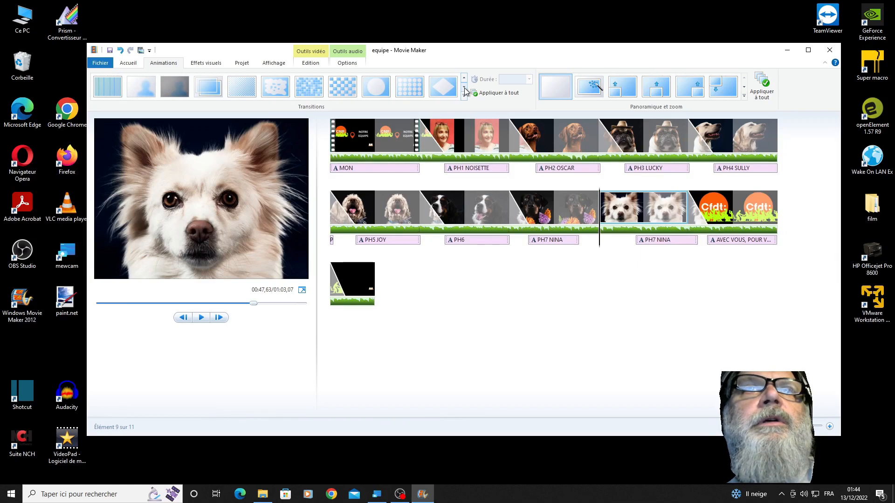
{"action": "left_click", "coordinate": [465, 90]}
{"action": "left_click", "coordinate": [465, 91]}
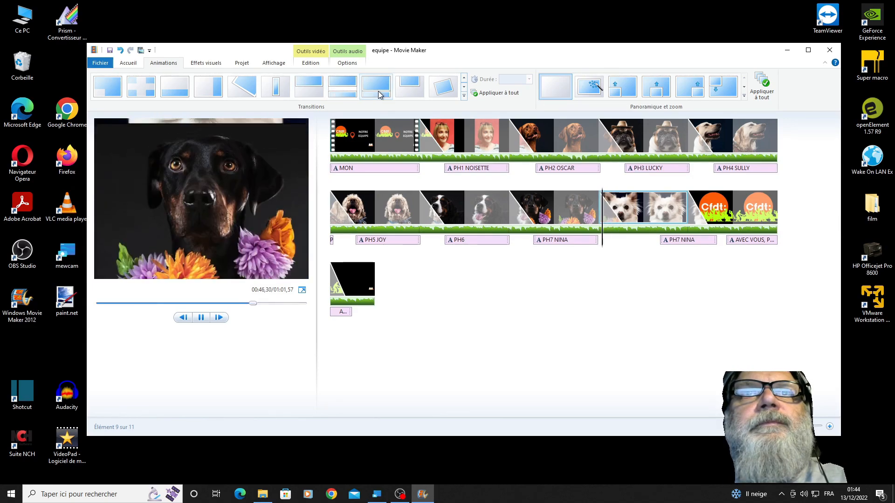
{"action": "left_click", "coordinate": [444, 94]}
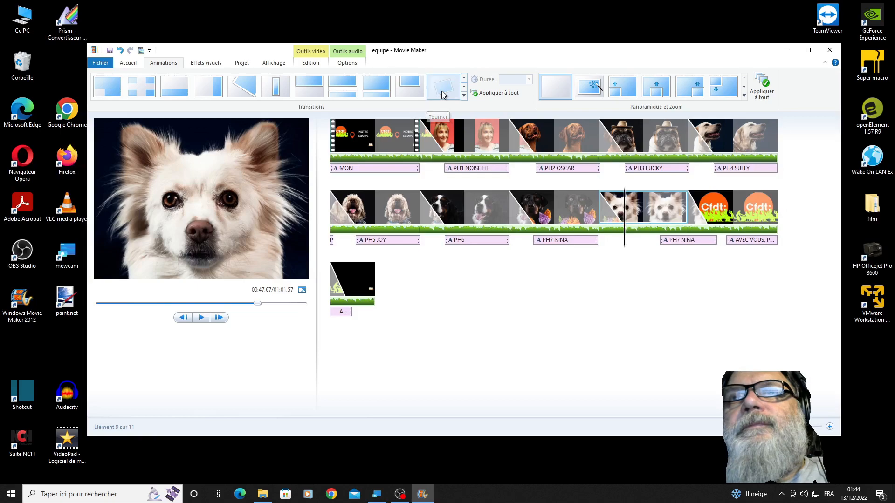
- Preview the clips around the inserted photo and shift its copied caption earlier to start at about 47.70 s
{"action": "left_click", "coordinate": [467, 210]}
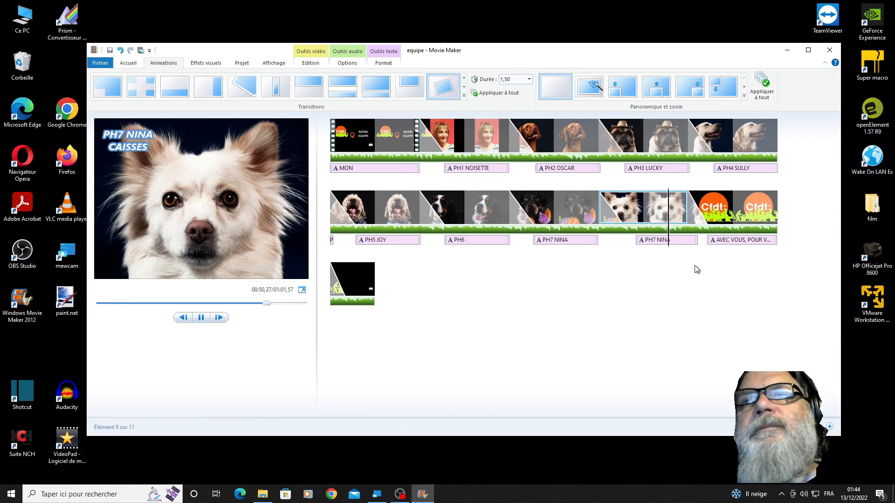
{"action": "key", "text": "space"}
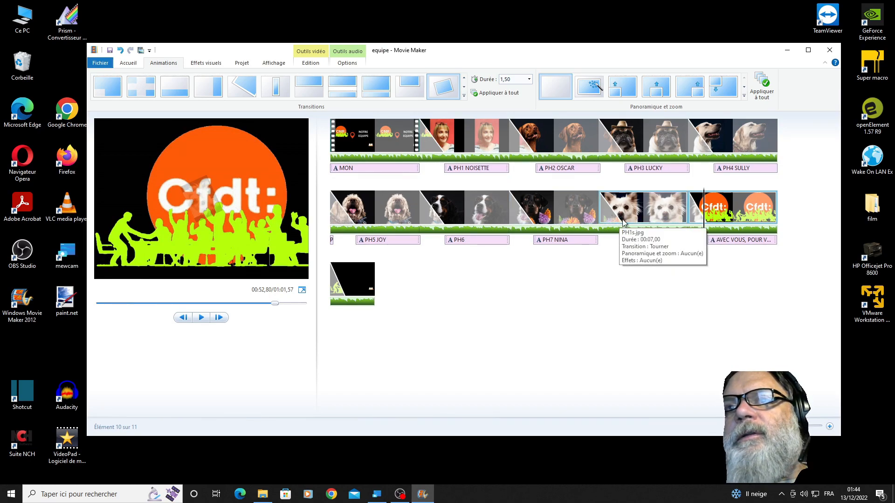
{"action": "left_click_drag", "start_coordinate": [655, 241], "coordinate": [629, 248]}
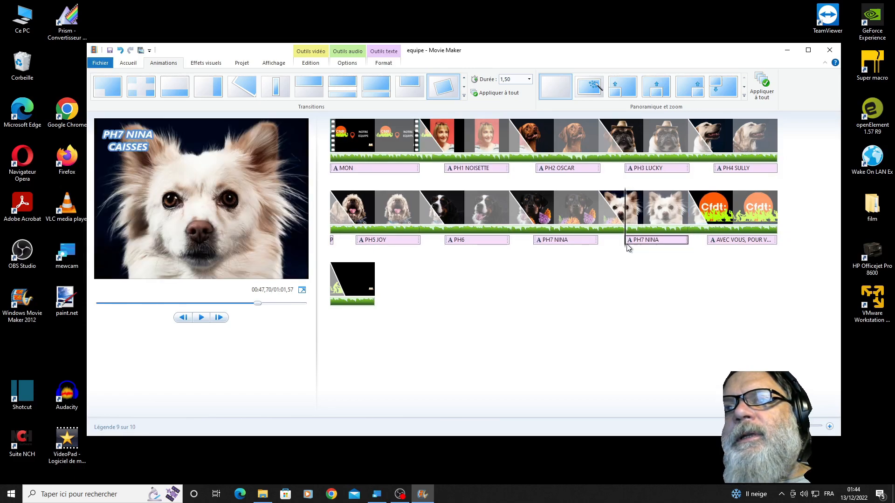
{"action": "left_click", "coordinate": [522, 210]}
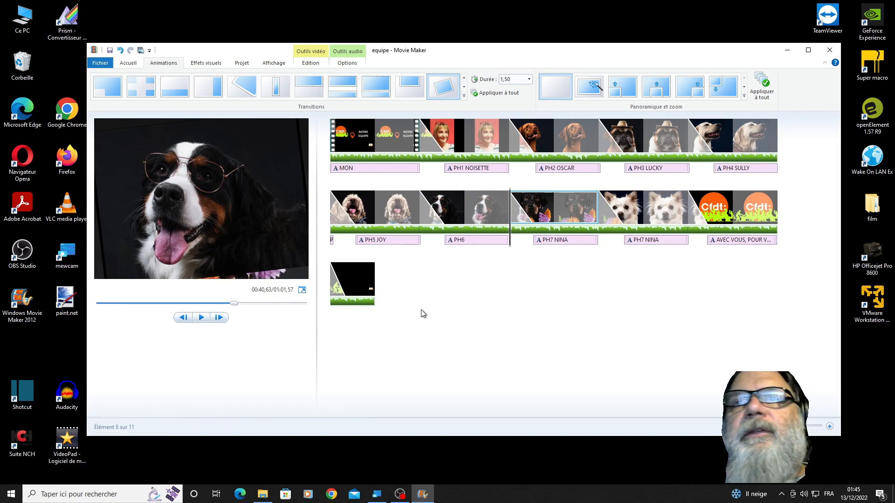
- Preview the sequence from the PH6 portrait to the closing logo and delete the inserted white dog photo along with its copied PH7 NINA caption
{"action": "key", "text": "space"}
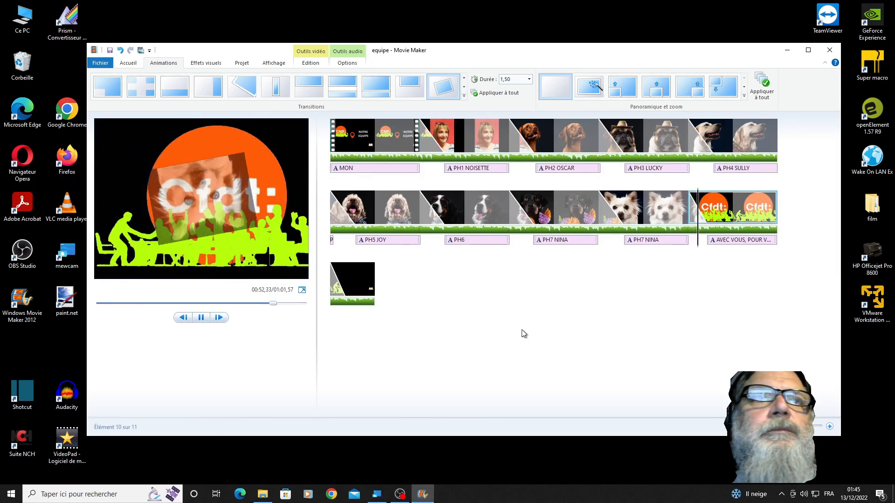
{"action": "key", "text": "space"}
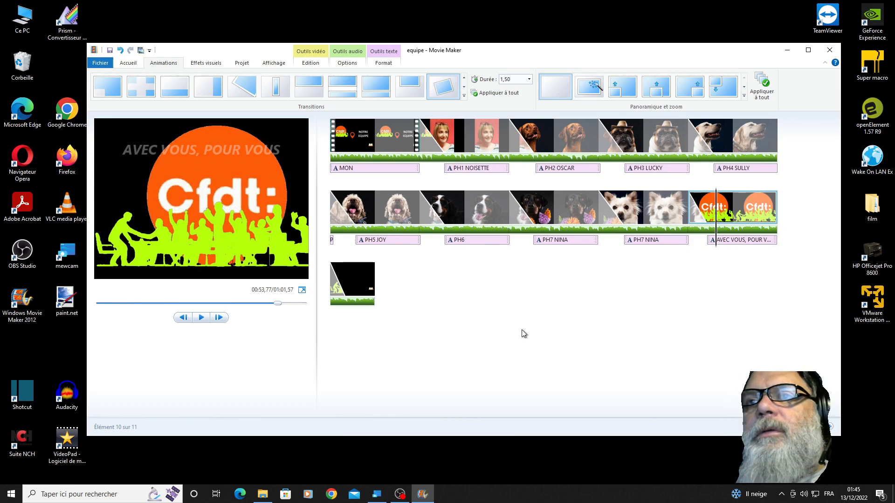
{"action": "left_click", "coordinate": [642, 212]}
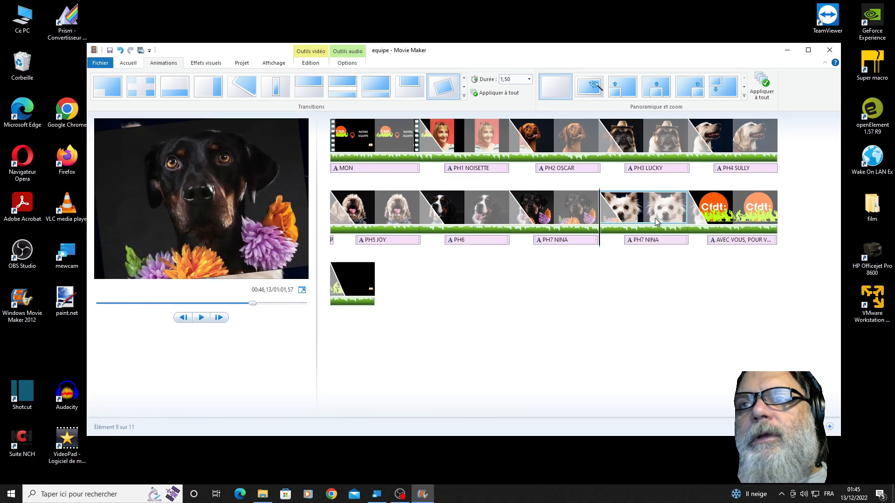
{"action": "left_click", "coordinate": [650, 243]}
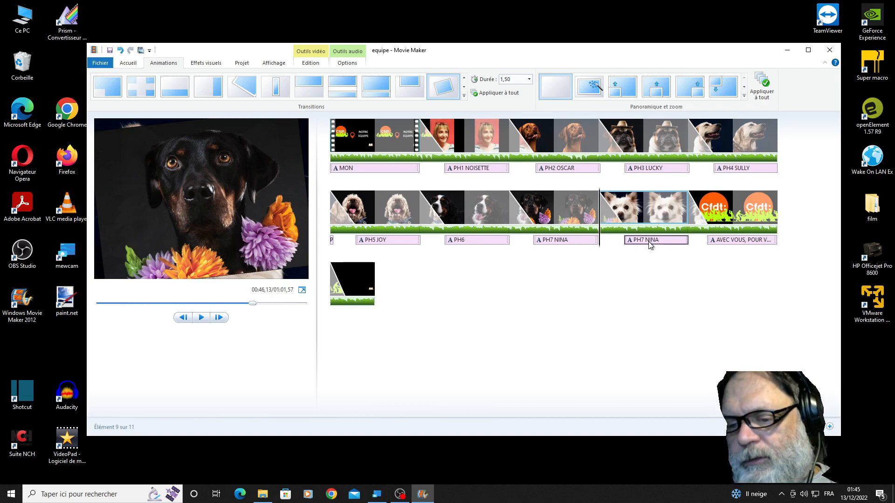
{"action": "key", "text": "Delete"}
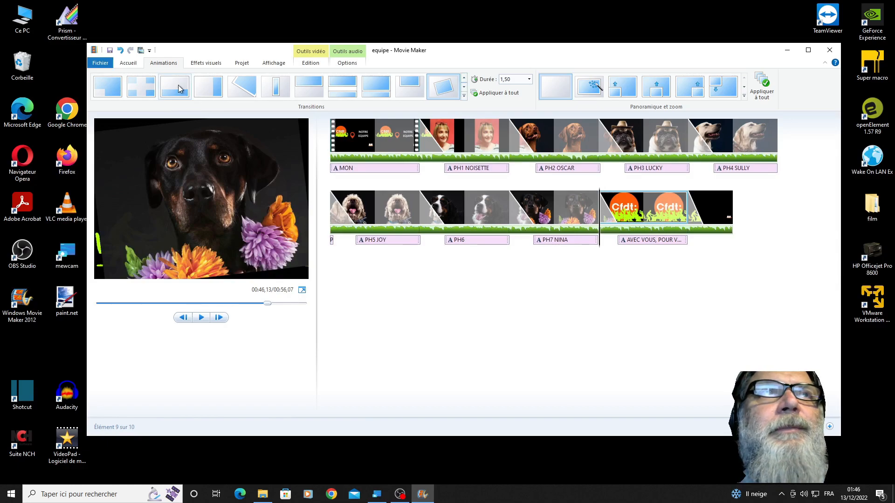
- Start saving the film with the computer playback setting and name the MPEG-4 file equipe en test
{"action": "left_click", "coordinate": [106, 68]}
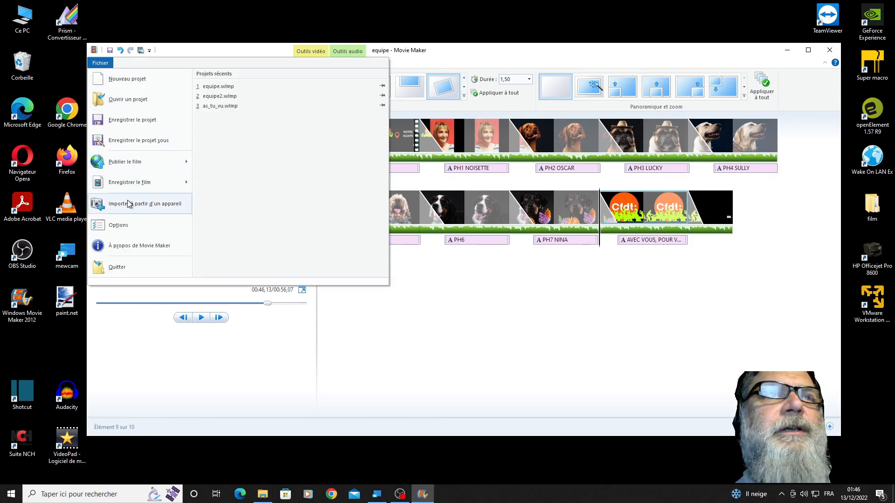
{"action": "mouse_move", "coordinate": [131, 186]}
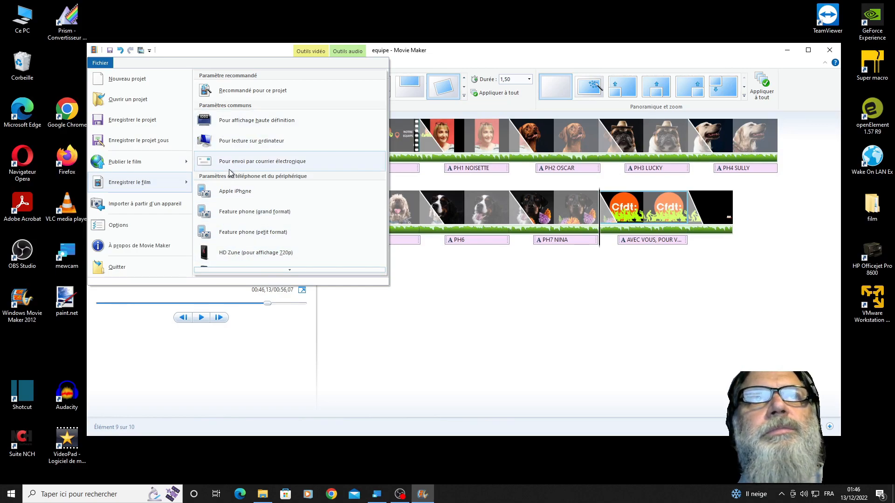
{"action": "left_click", "coordinate": [246, 142]}
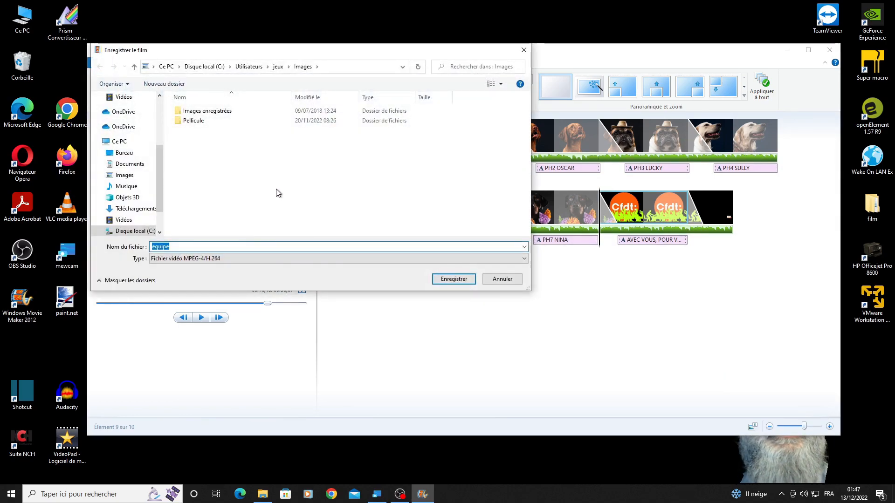
{"action": "left_click", "coordinate": [172, 246]}
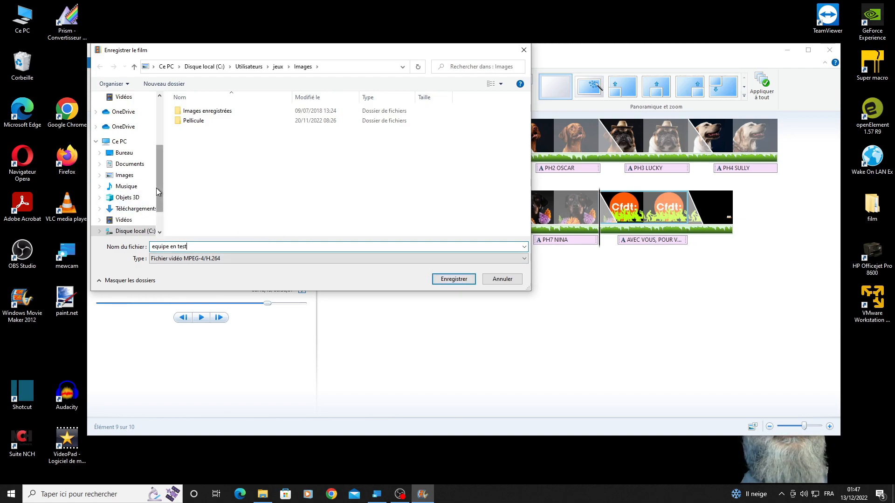
- Choose the equipe subfolder inside Téléchargements > equipe as the destination and save the film there
{"action": "scroll", "coordinate": [147, 192], "scroll_direction": "down", "scroll_amount": 2}
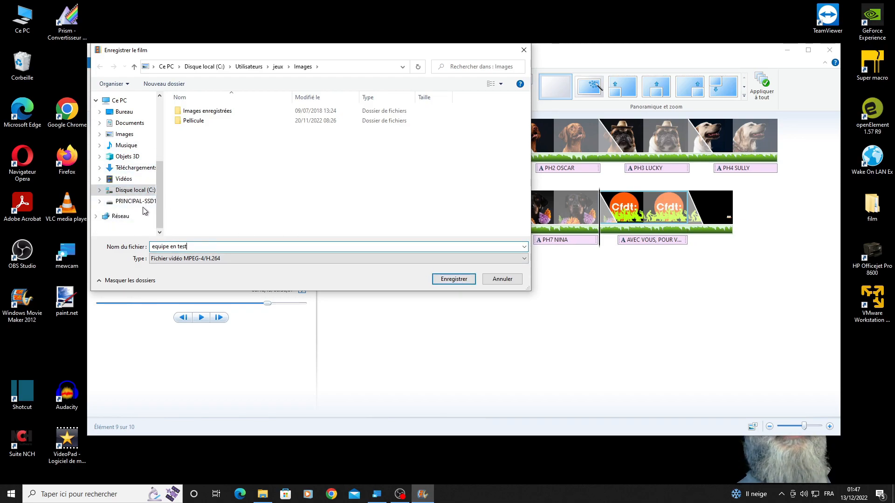
{"action": "left_click", "coordinate": [138, 168]}
{"action": "left_click", "coordinate": [193, 124]}
{"action": "double_click", "coordinate": [192, 124]}
{"action": "double_click", "coordinate": [191, 112]}
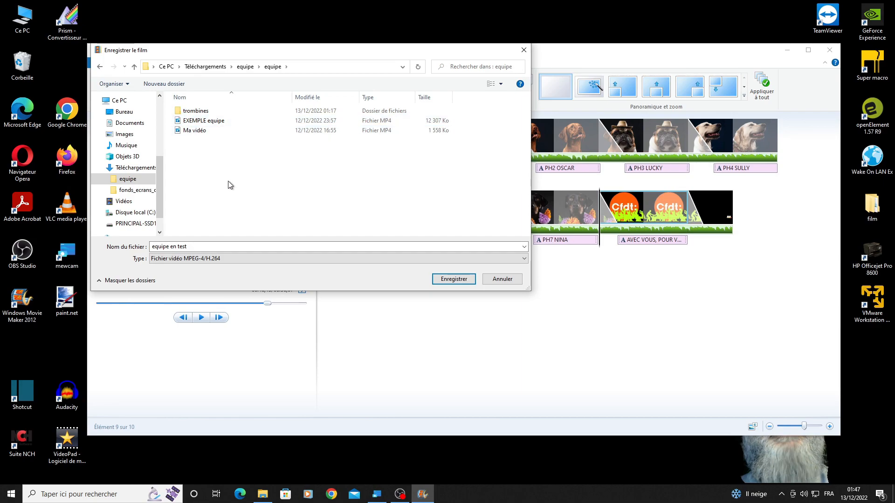
{"action": "left_click", "coordinate": [452, 280]}
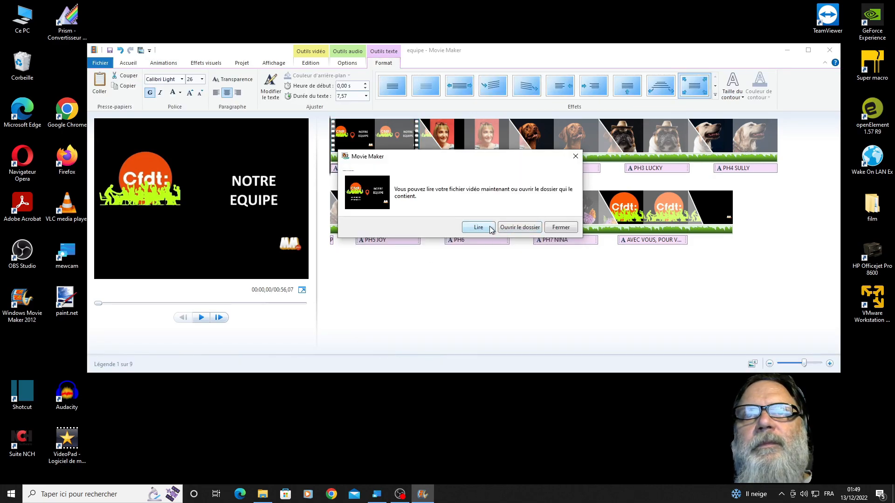
- Play the exported film to check the portraits and transitions, and close the video player
{"action": "left_click", "coordinate": [484, 228]}
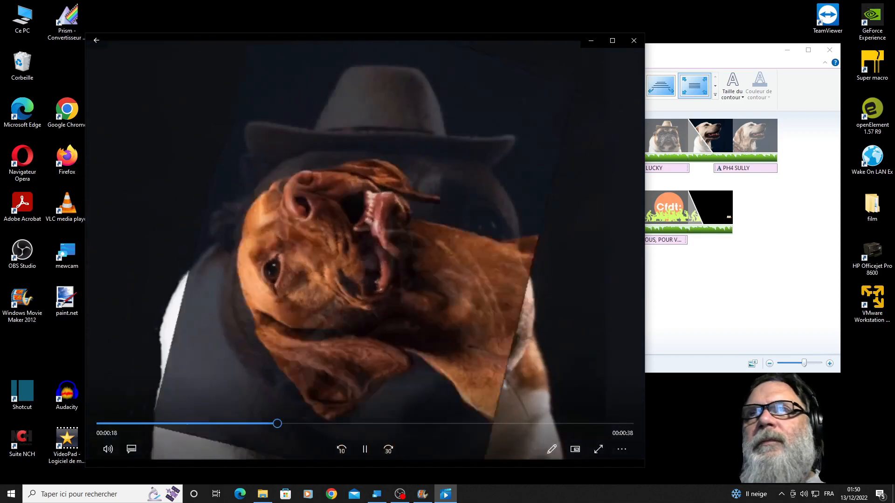
{"action": "left_click", "coordinate": [631, 41]}
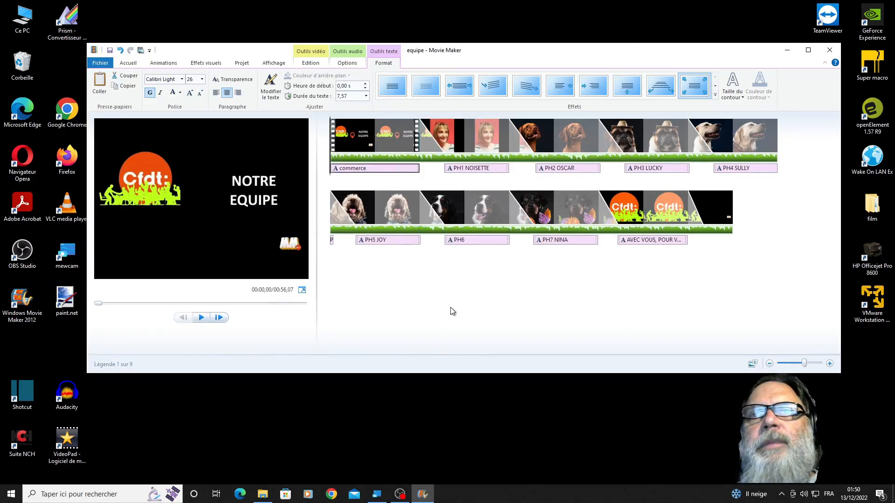